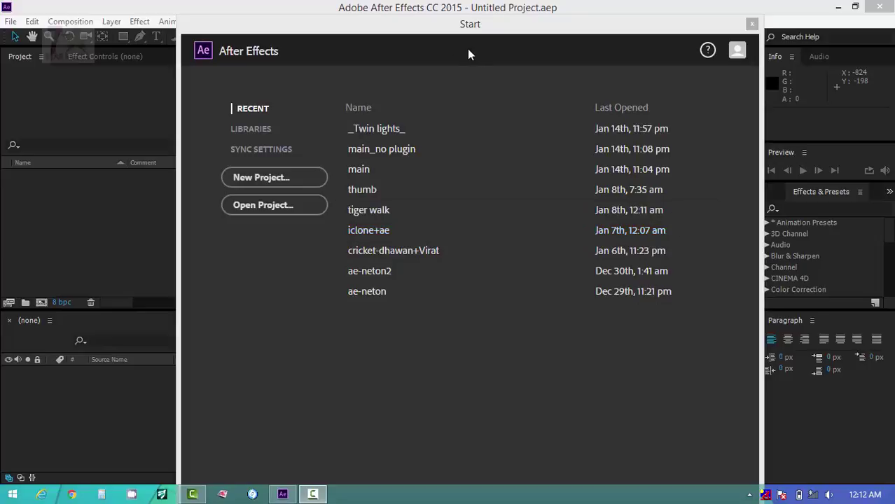
Start a new project and begin setting up a new composition named Comp 1.
left_click(426, 30)
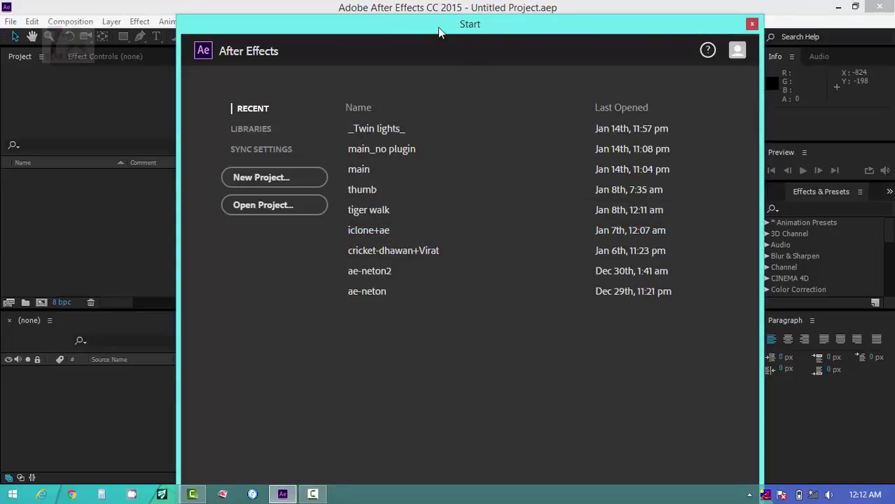
left_click(270, 181)
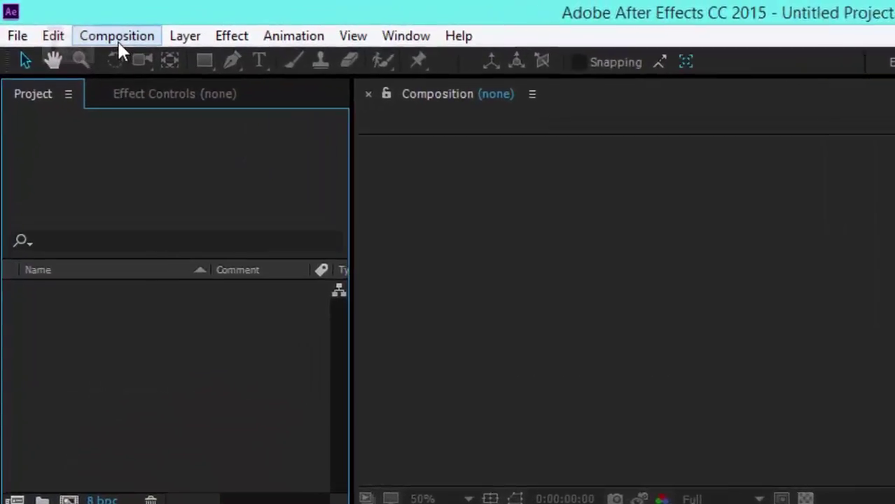
left_click(118, 41)
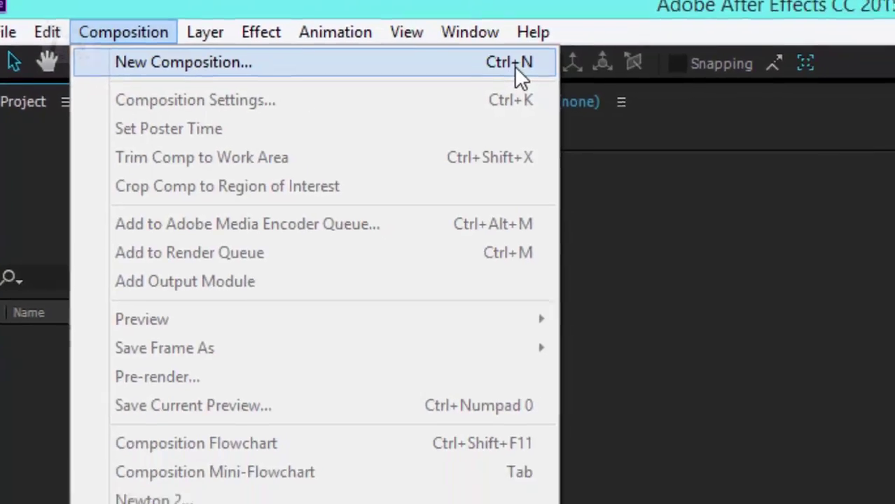
left_click(578, 85)
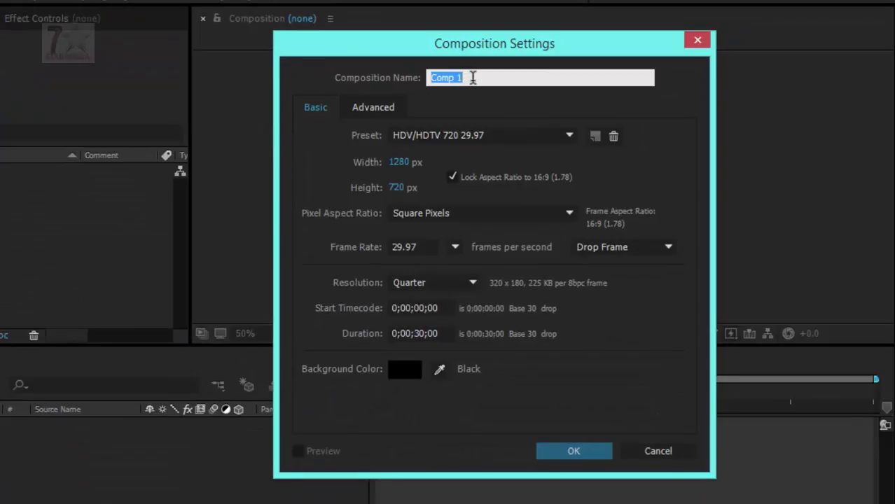
left_click(482, 78)
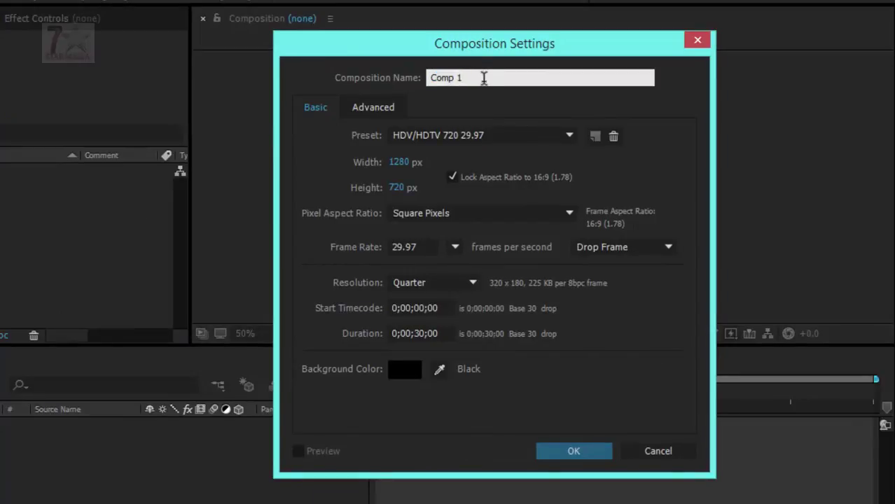
Try the HDV 1080 29.97 and HDTV 1080 29.97 presets for the composition.
left_click(456, 138)
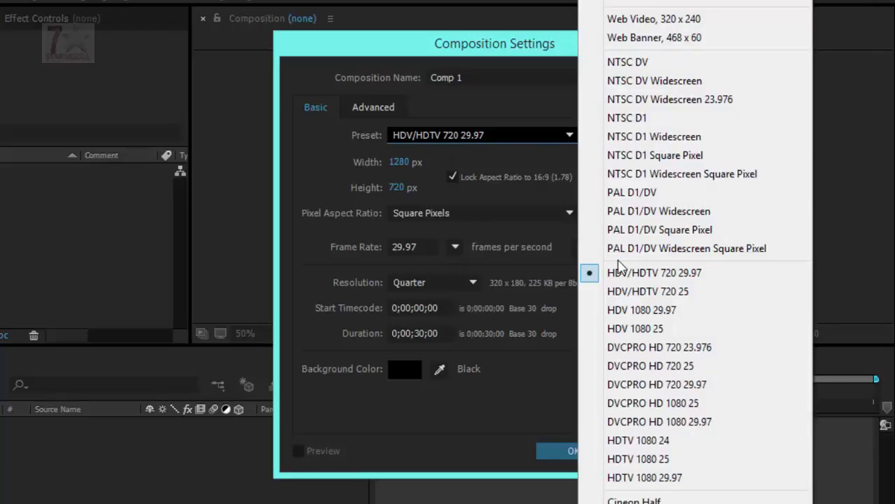
left_click(659, 313)
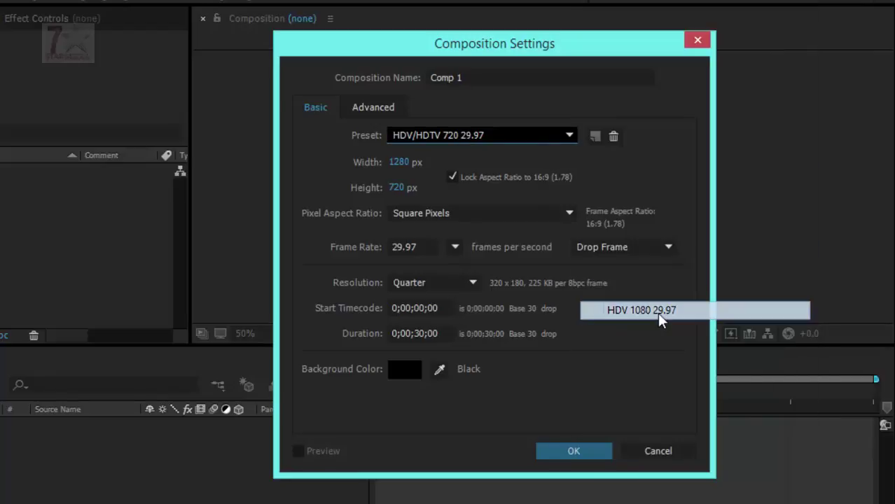
left_click(452, 139)
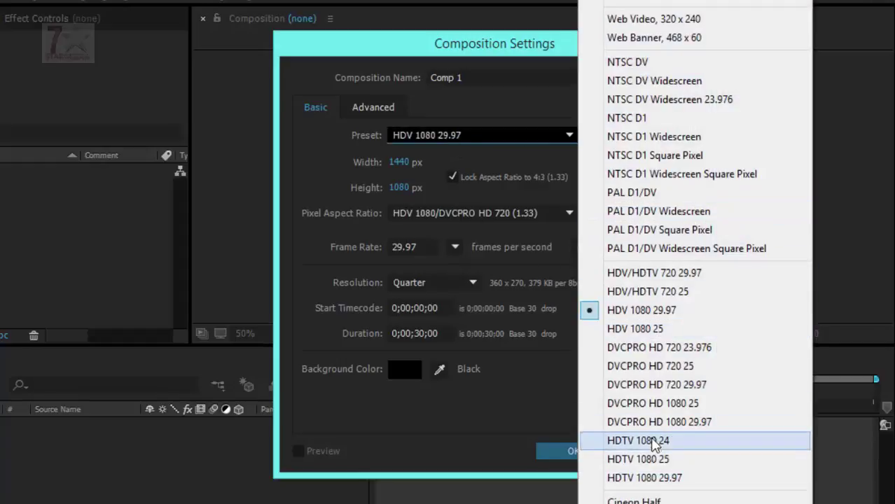
left_click(649, 479)
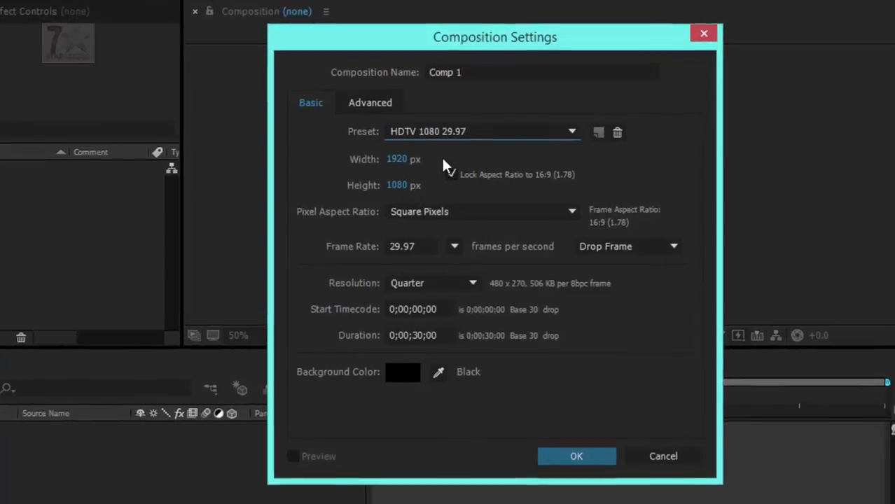
Create the composition with the HDV/HDTV 720 29.97 preset and a black background.
left_click(443, 126)
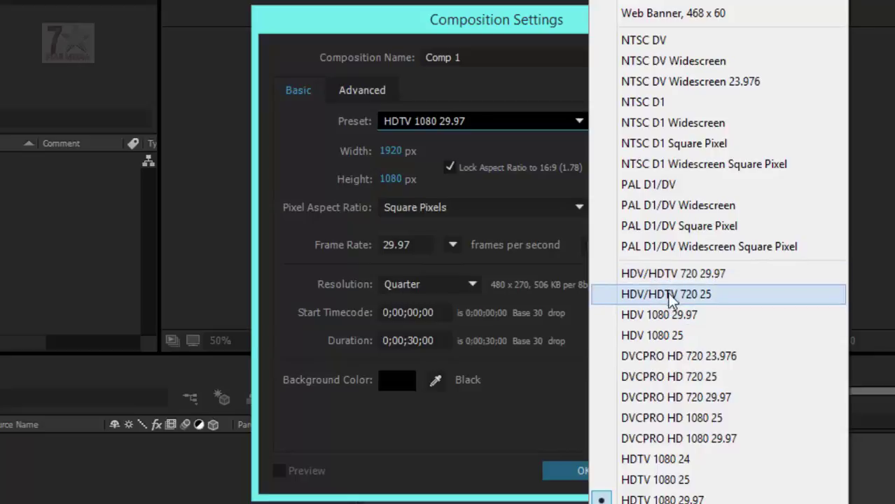
left_click(669, 275)
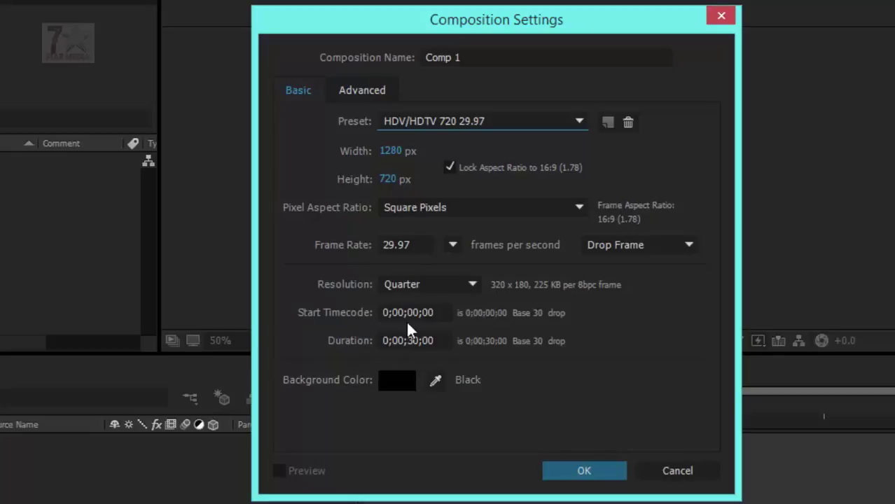
left_click(396, 381)
mouse_move(457, 381)
left_mouse_down()
mouse_move(533, 374)
mouse_move(614, 329)
mouse_move(563, 354)
mouse_move(603, 324)
mouse_move(397, 503)
left_mouse_up()
left_click(797, 280)
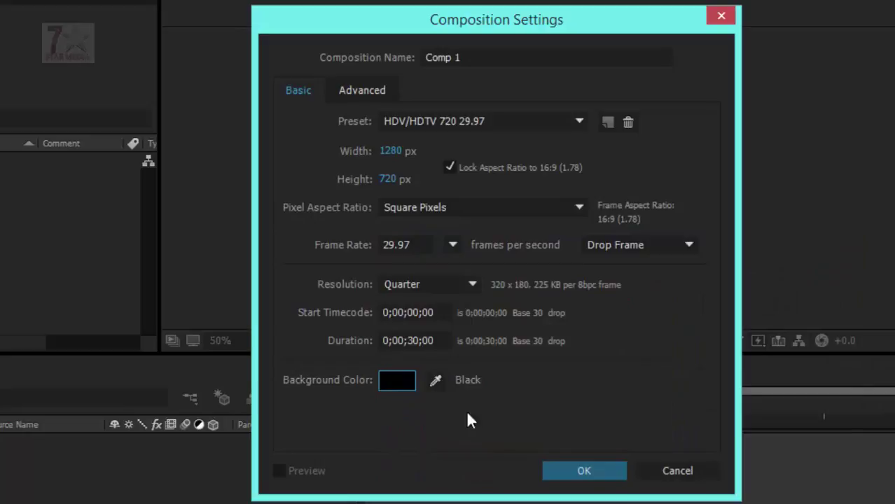
left_click(587, 468)
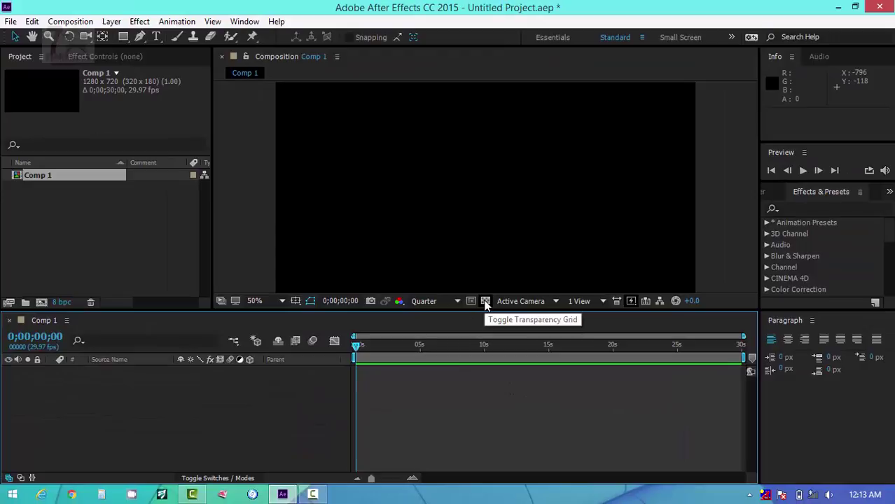
Show the transparency grid in the composition view and hide it again.
left_click(486, 302)
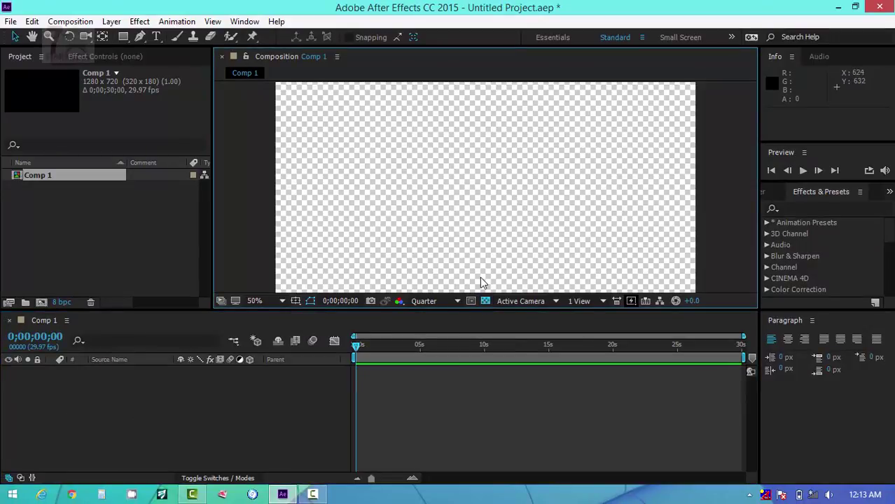
left_click(484, 300)
left_click(159, 396)
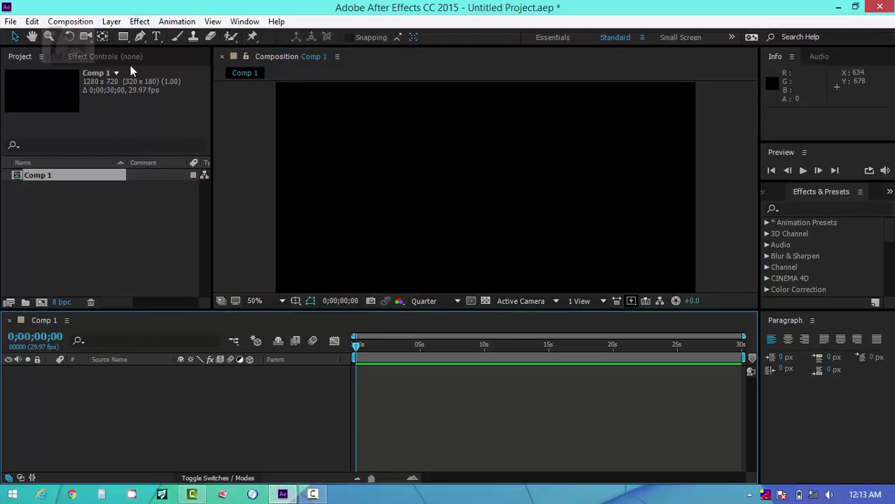
Add a 1280 x 720 px solid layer in bright red, RGB 254, 1, 25.
left_click(112, 21)
mouse_move(208, 24)
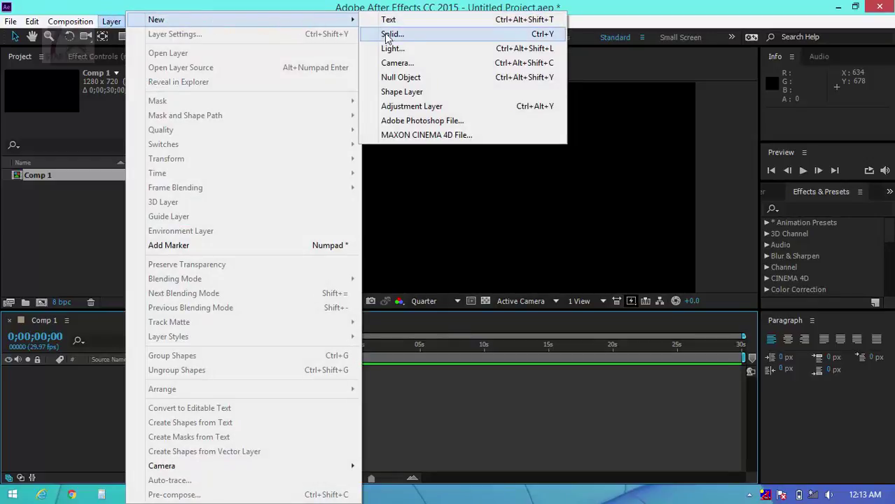
left_click(536, 36)
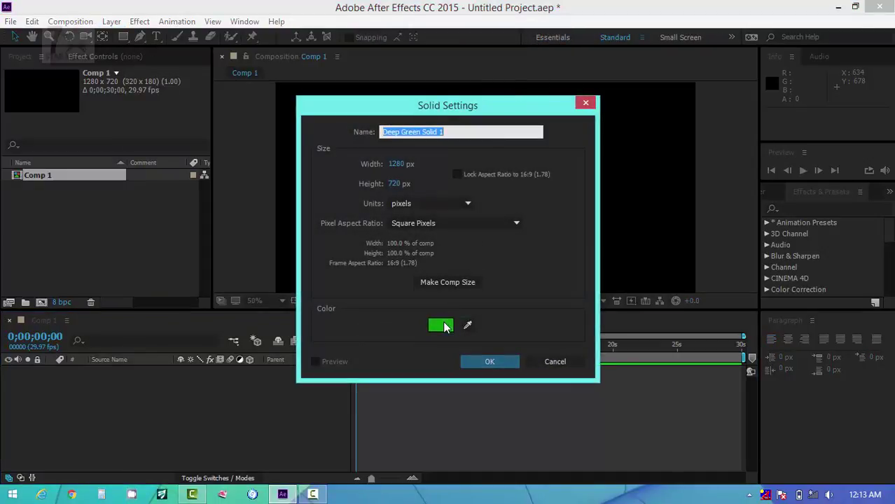
left_click(440, 326)
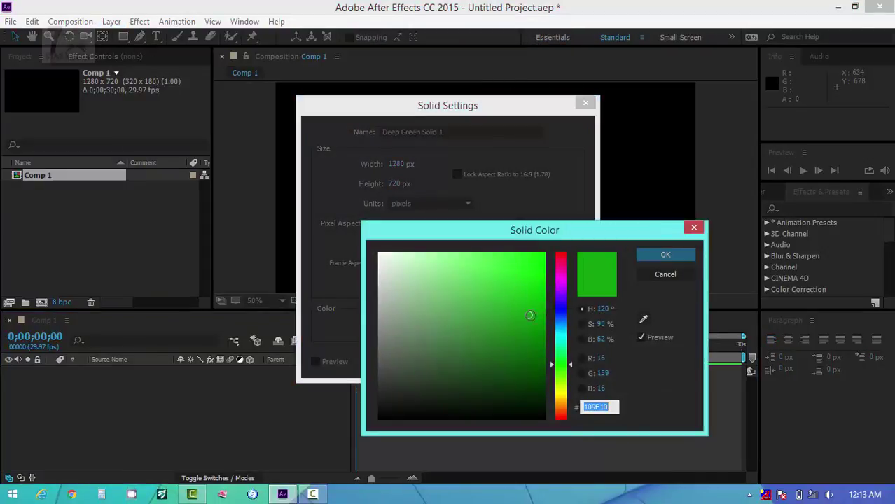
left_click(561, 256)
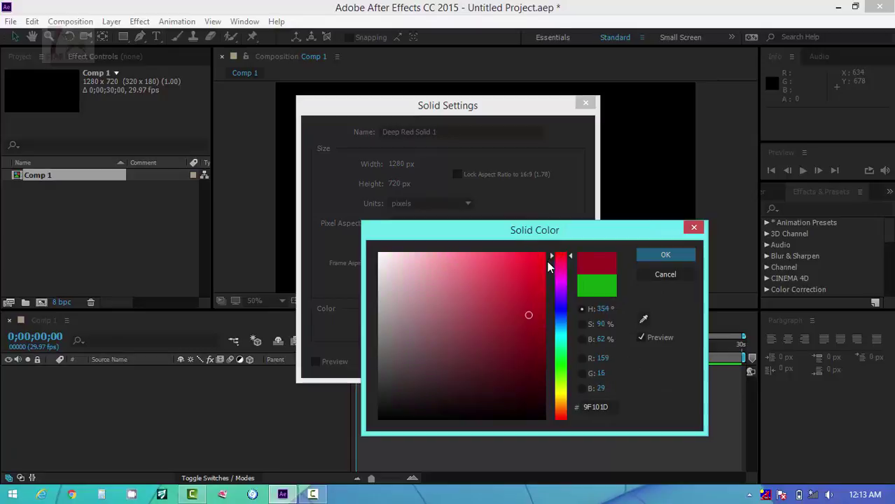
left_click(545, 260)
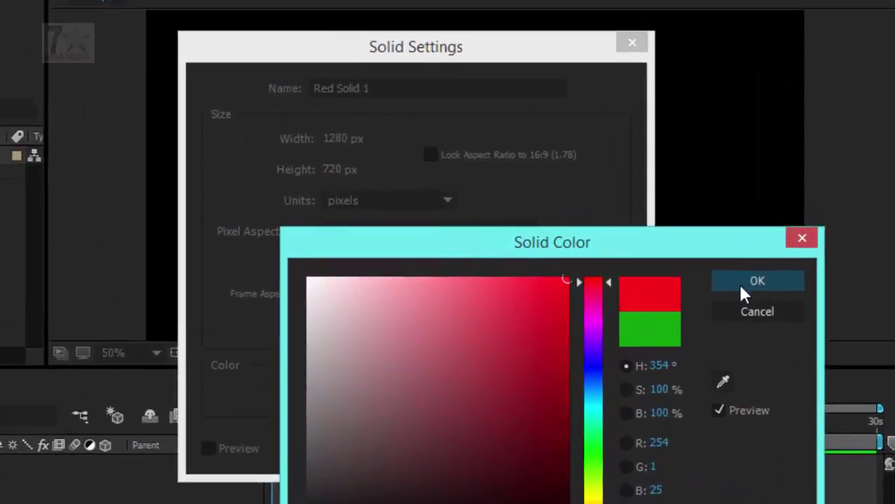
left_click(665, 255)
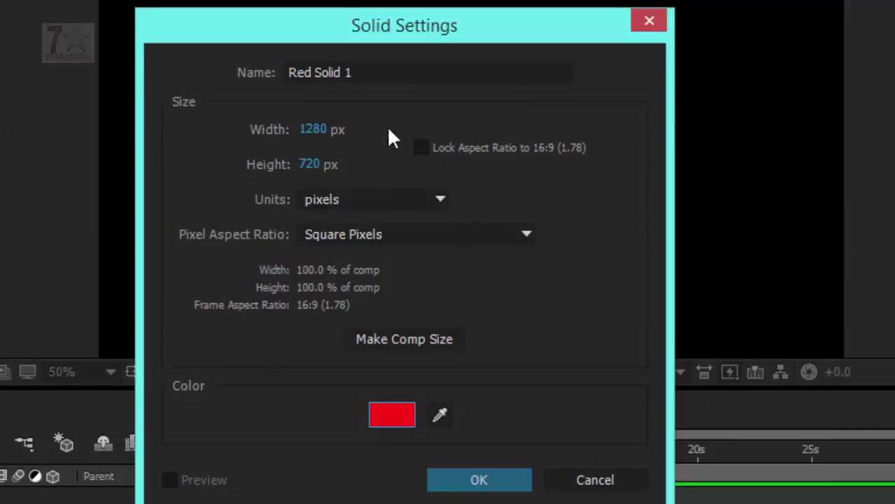
left_click(465, 480)
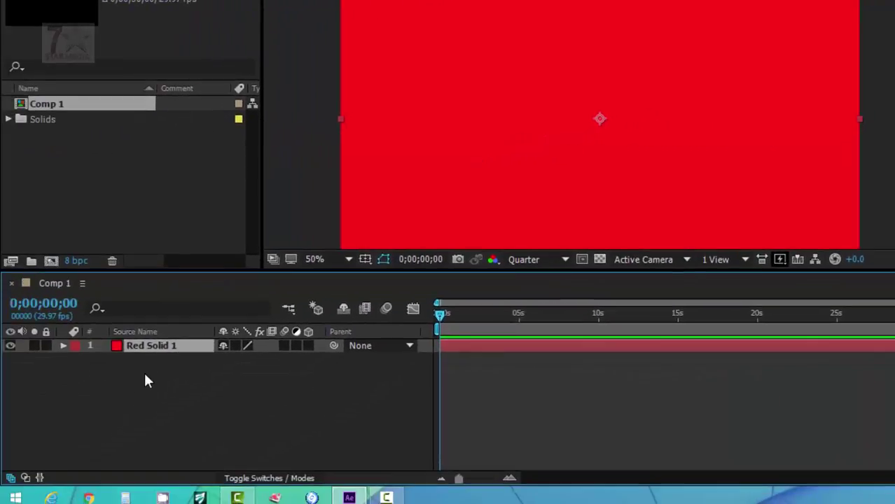
Add a second 1280 x 720 px solid layer in pure blue, 0000FF, above the red one.
left_click(145, 382)
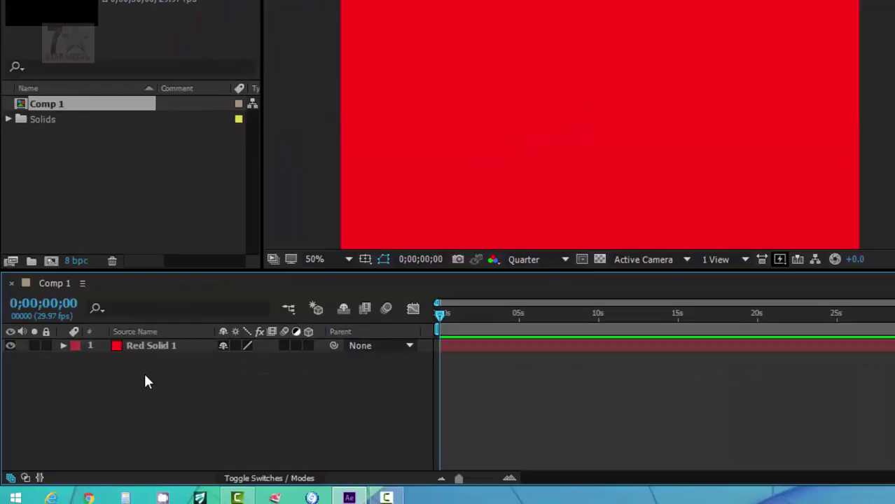
right_click(145, 381)
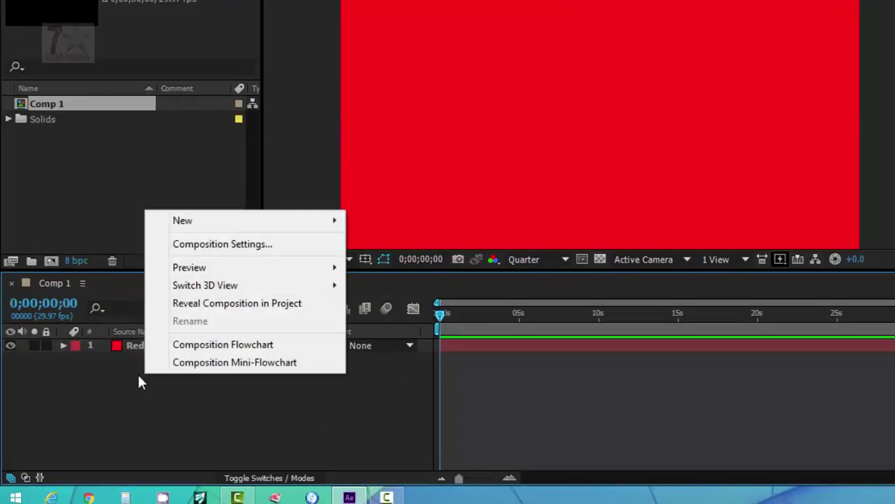
mouse_move(292, 226)
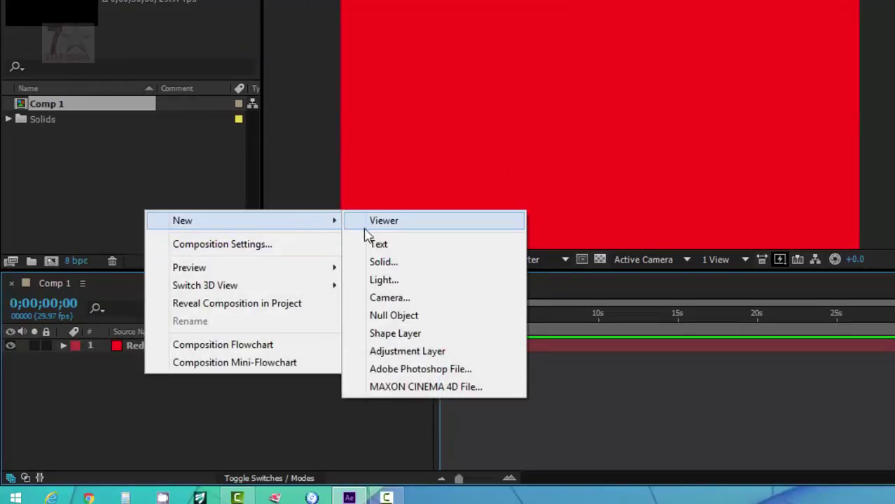
left_click(385, 269)
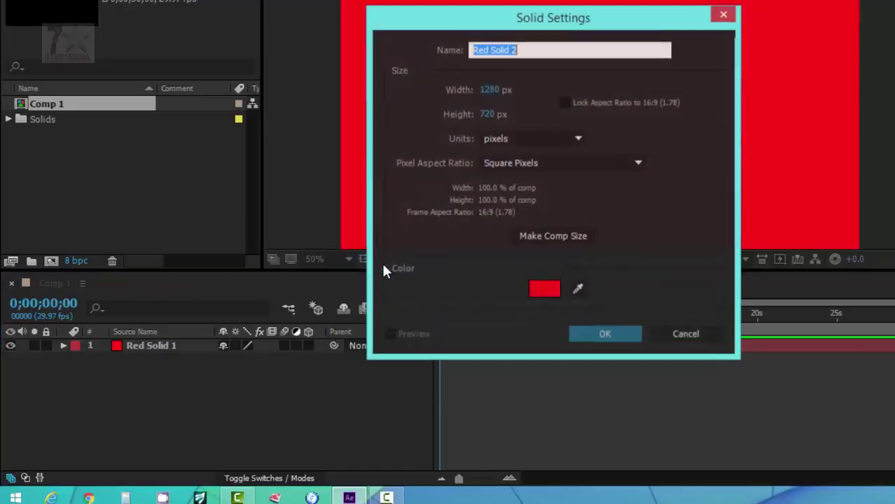
left_click(545, 289)
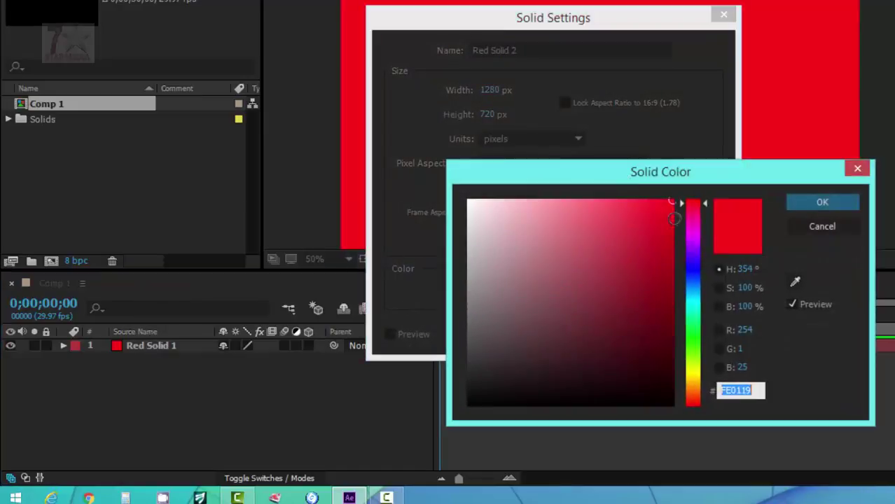
left_click(692, 269)
left_click(672, 201)
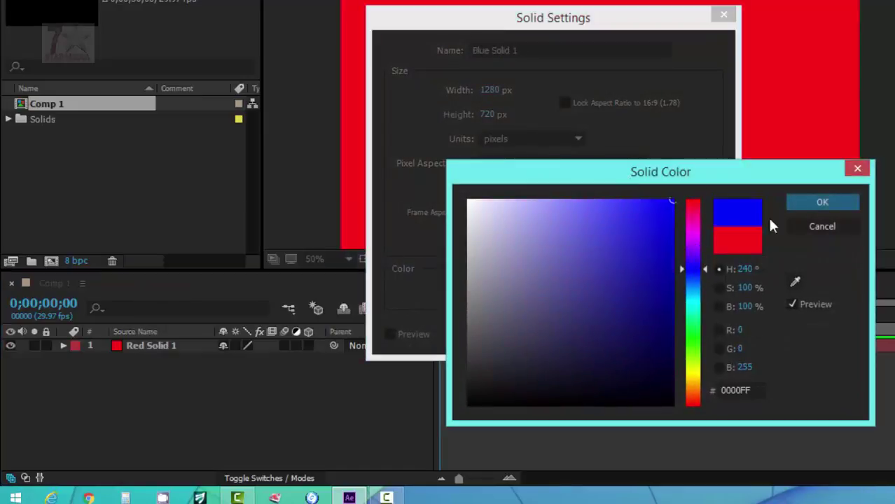
left_click(796, 202)
left_click(602, 327)
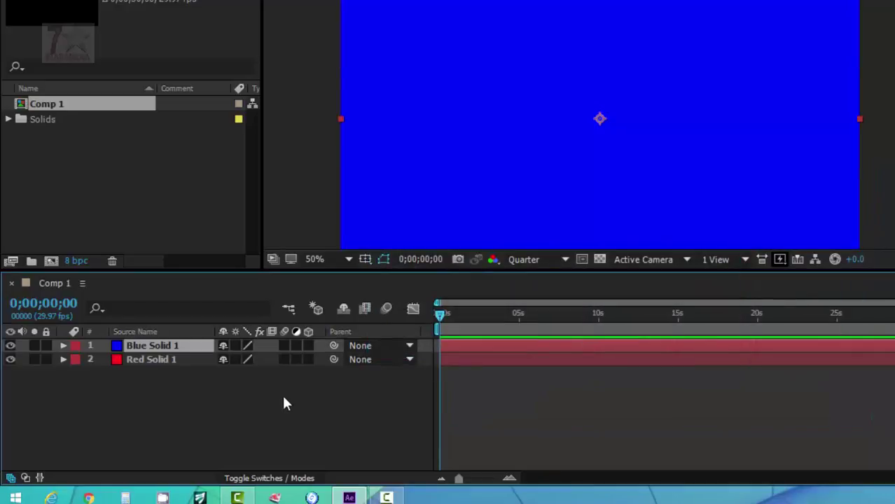
left_click(282, 403)
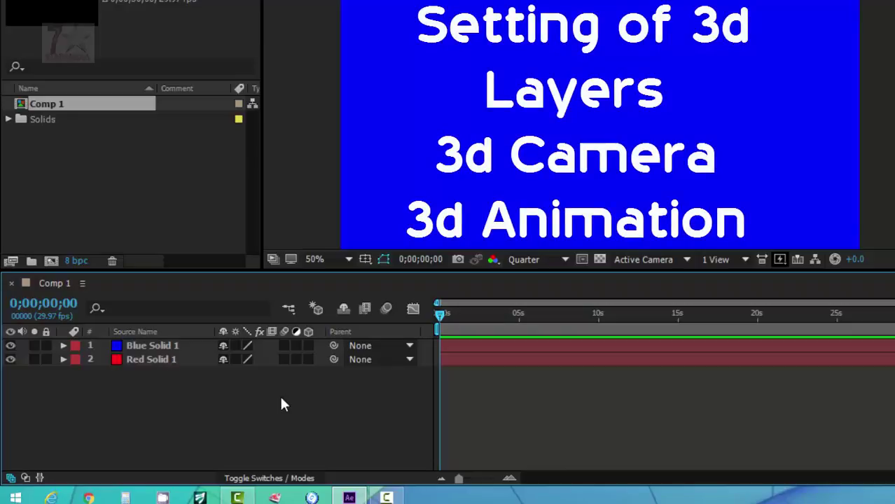
Scale the blue solid layer down to 46% and collapse its transform properties.
left_click(166, 345)
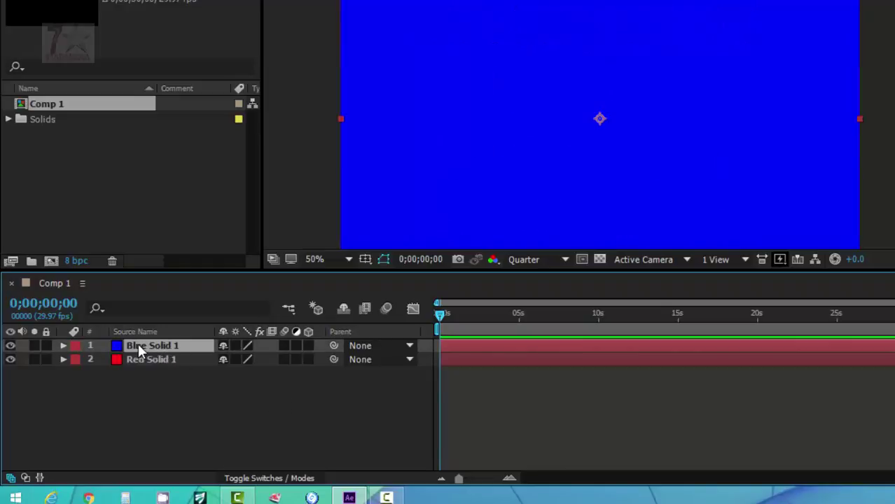
left_click(62, 344)
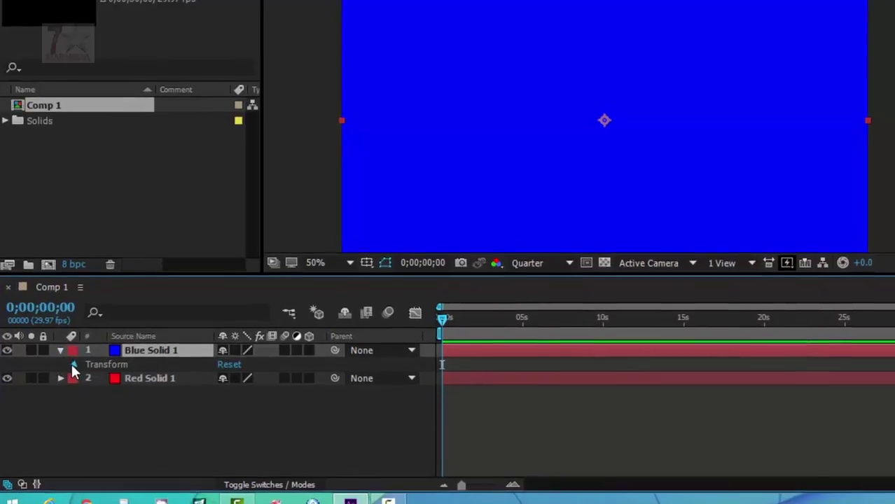
left_click(73, 364)
left_click(137, 419)
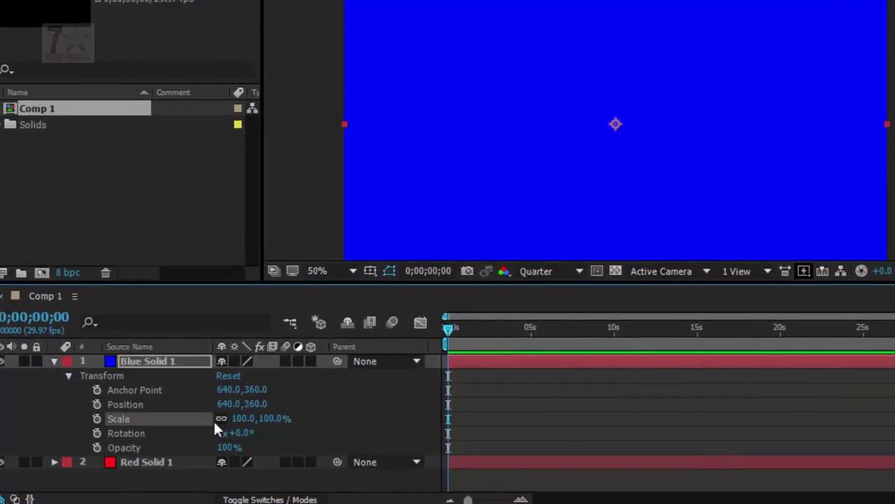
left_click_drag(274, 419, 218, 418)
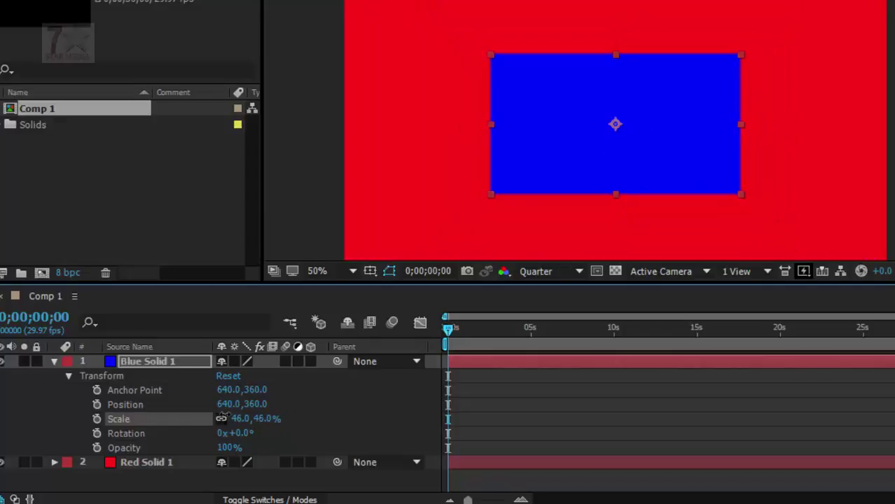
left_click(54, 362)
Scale the red solid layer down to 51% so it forms a border around the blue one.
left_click(125, 376)
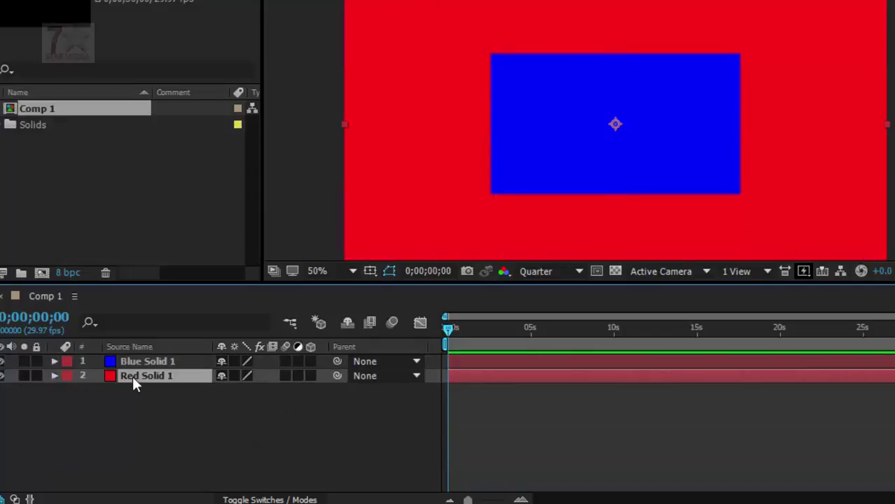
key("s")
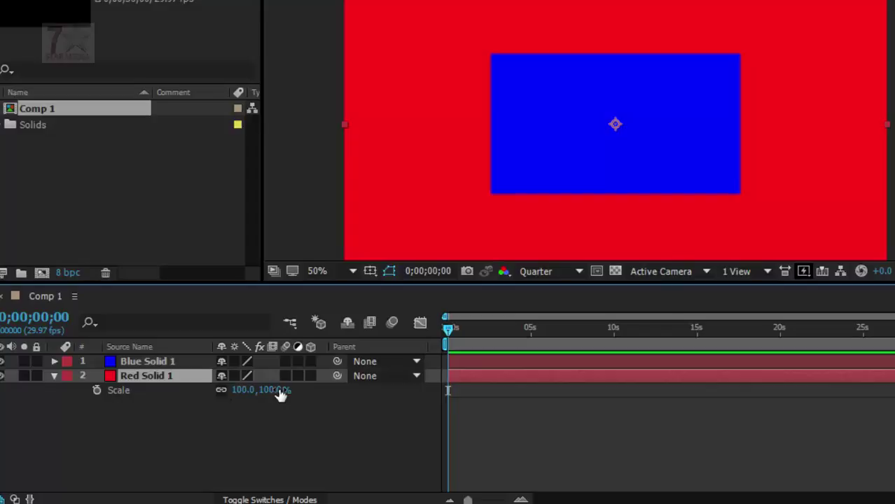
left_click_drag(274, 392, 257, 397)
left_click_drag(258, 390, 260, 390)
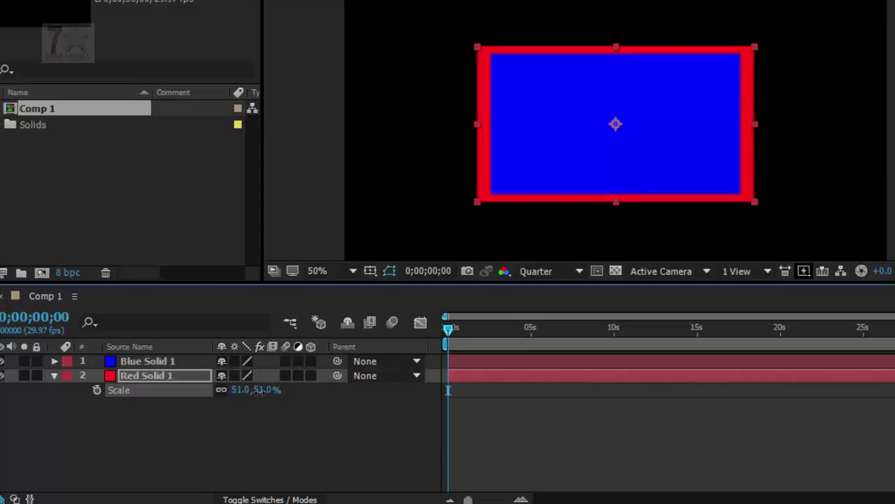
Turn the blue and red solids into 3D layers and collapse the red layer's properties.
left_click(150, 361)
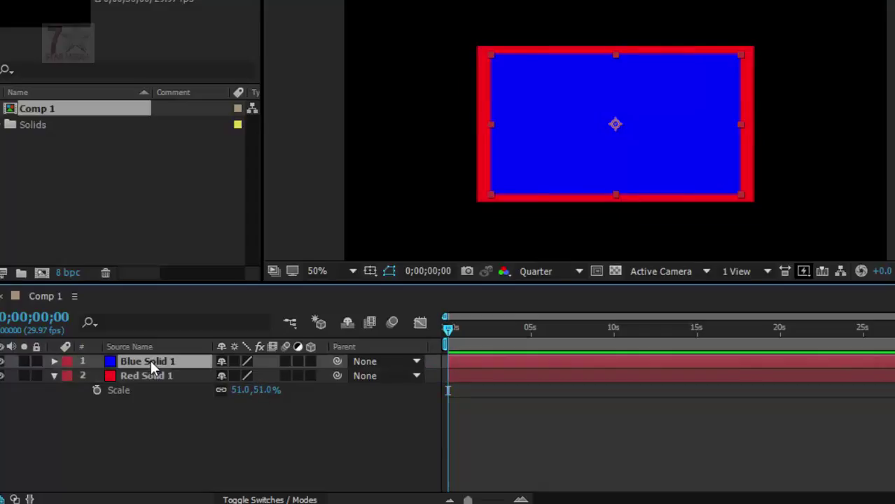
left_click(310, 362)
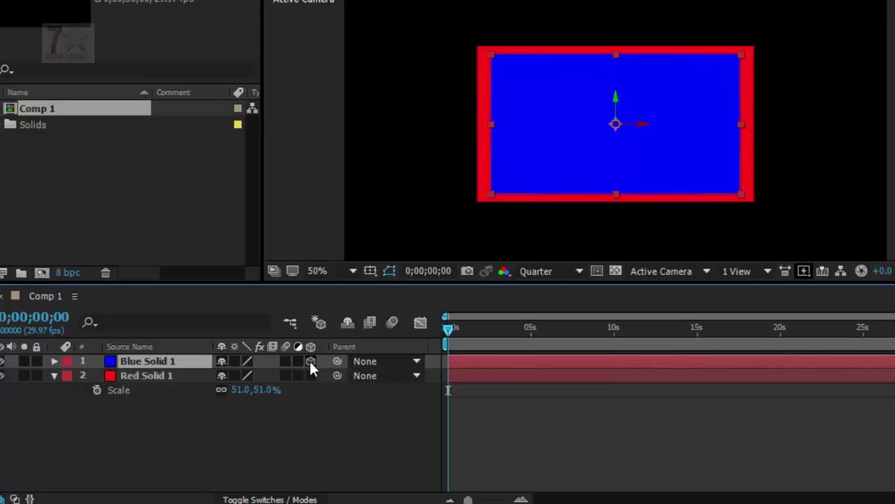
left_click(310, 376)
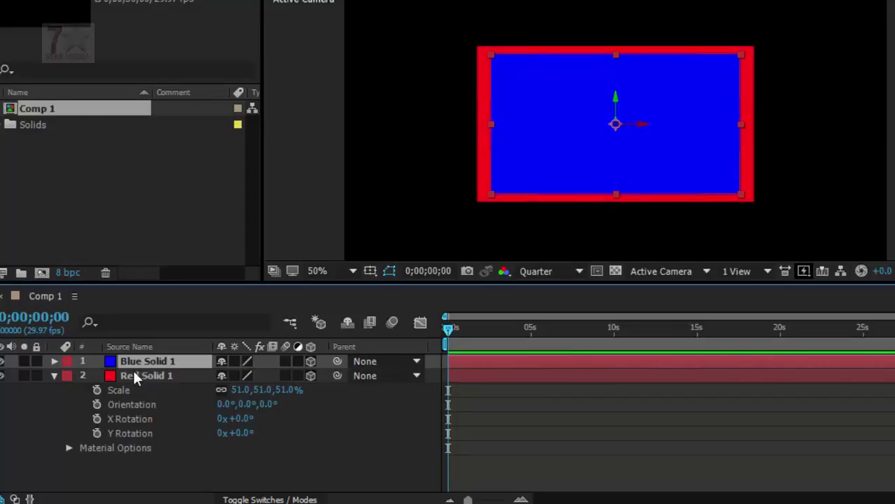
left_click(54, 376)
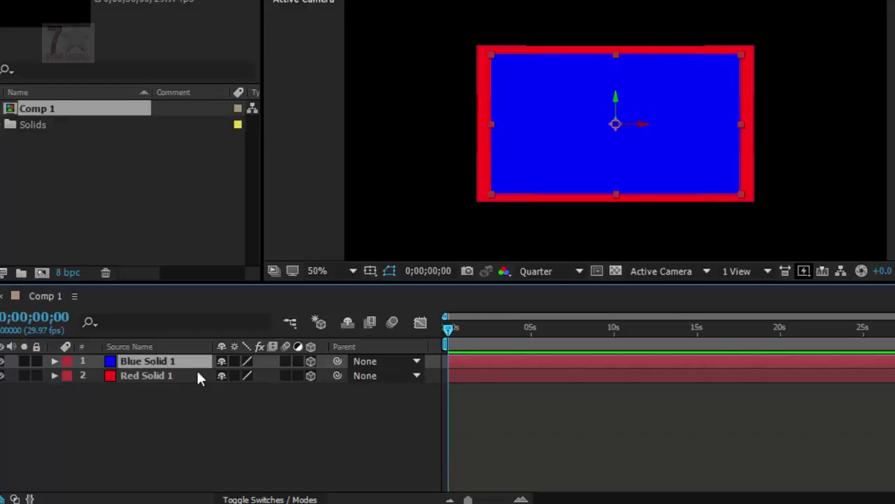
left_click(165, 374)
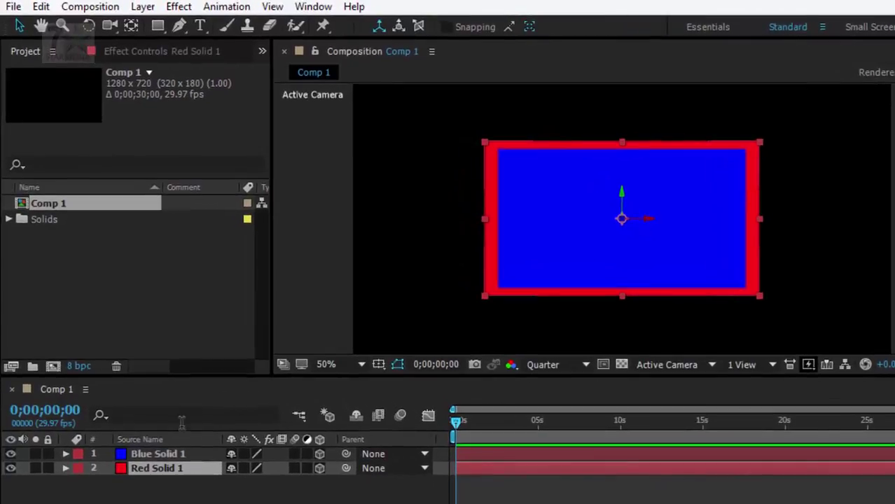
Move the blue solid left and the red solid right along the X axis so they sit side by side without overlapping.
left_click(153, 453)
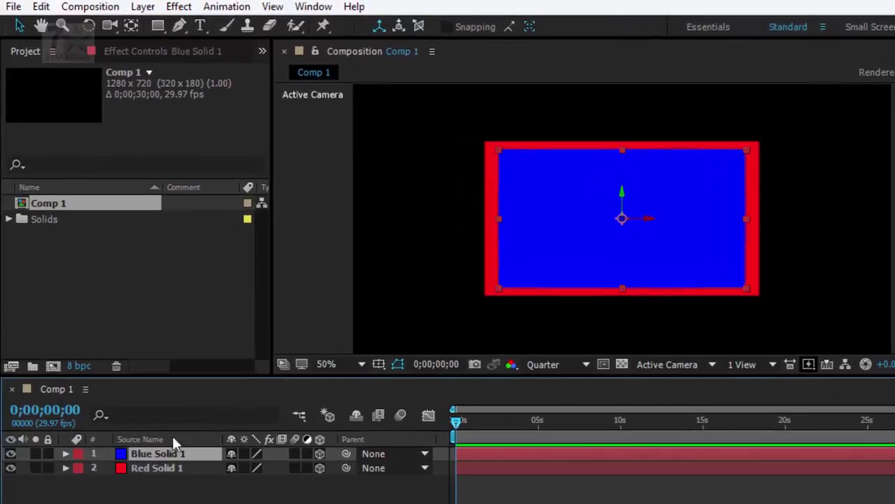
left_click_drag(652, 223, 543, 228)
left_click(711, 224)
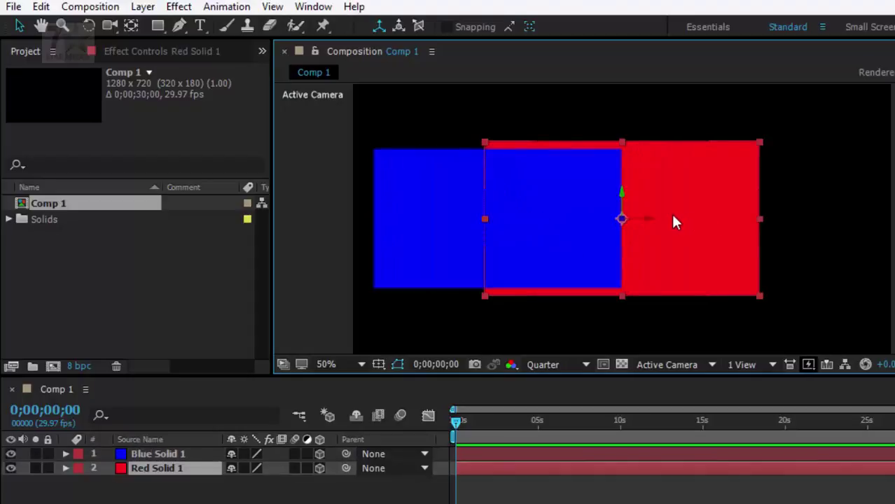
left_click_drag(648, 223, 796, 236)
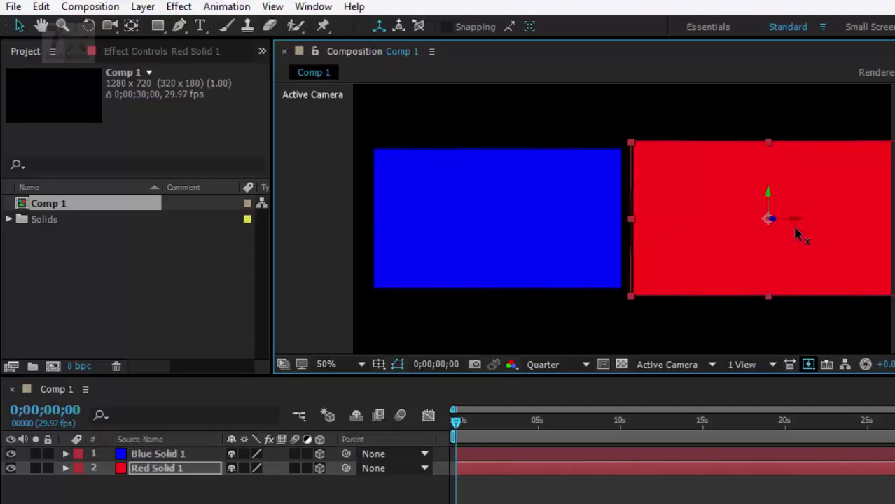
Rotate the blue and red solids around their Y axes in opposite directions so they angle inward like side walls.
left_click(512, 232)
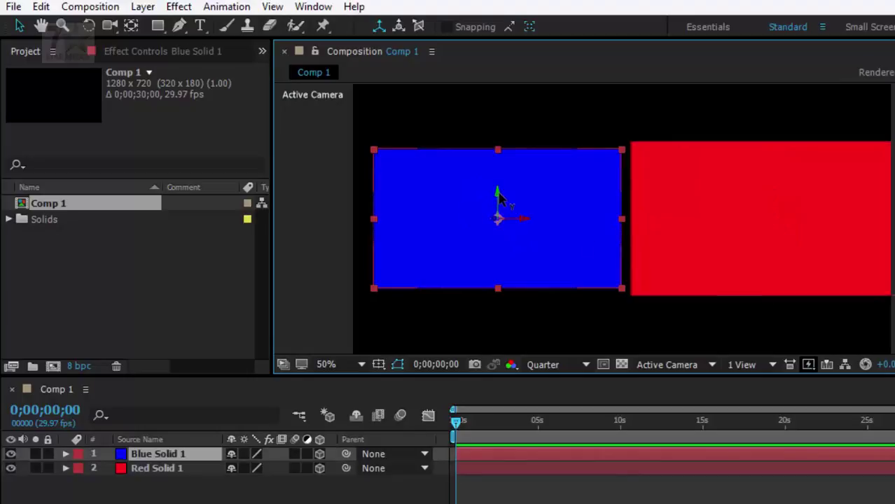
left_click(85, 28)
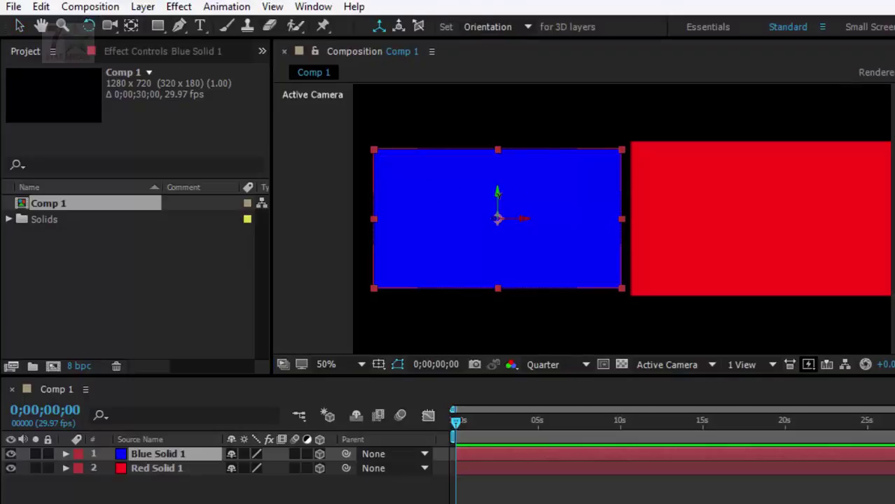
left_click_drag(500, 196, 520, 197)
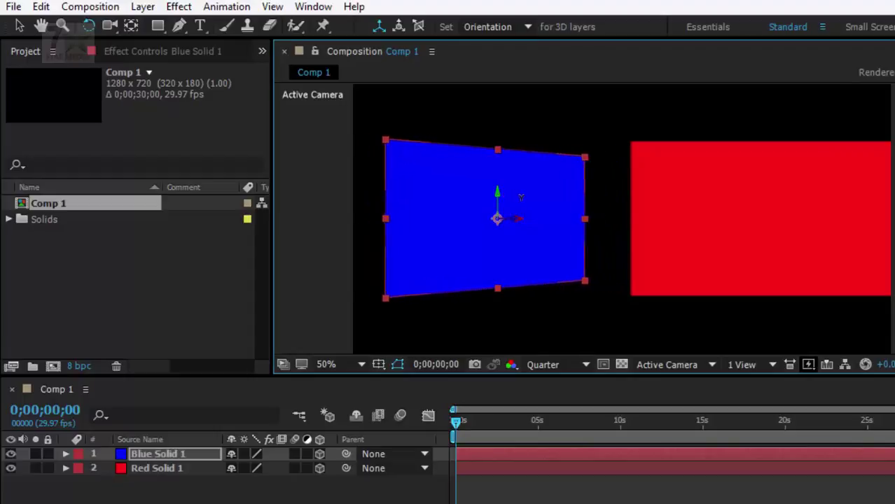
left_click(745, 182)
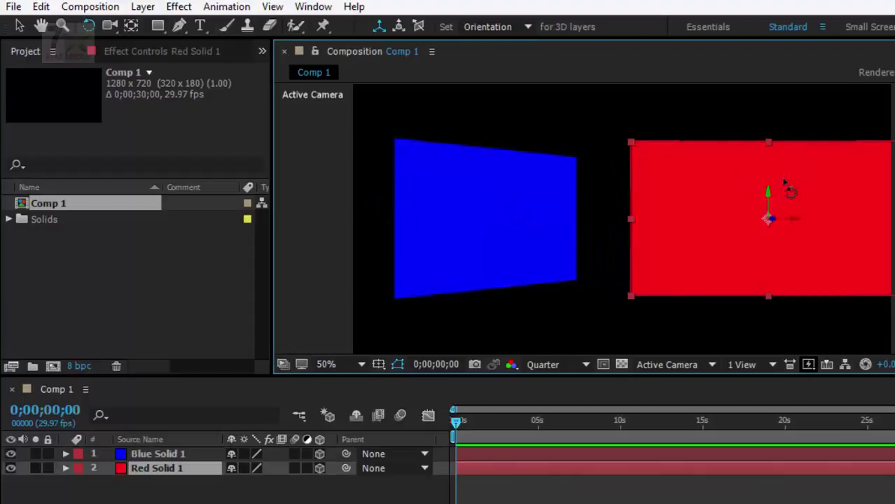
left_click_drag(767, 194, 741, 197)
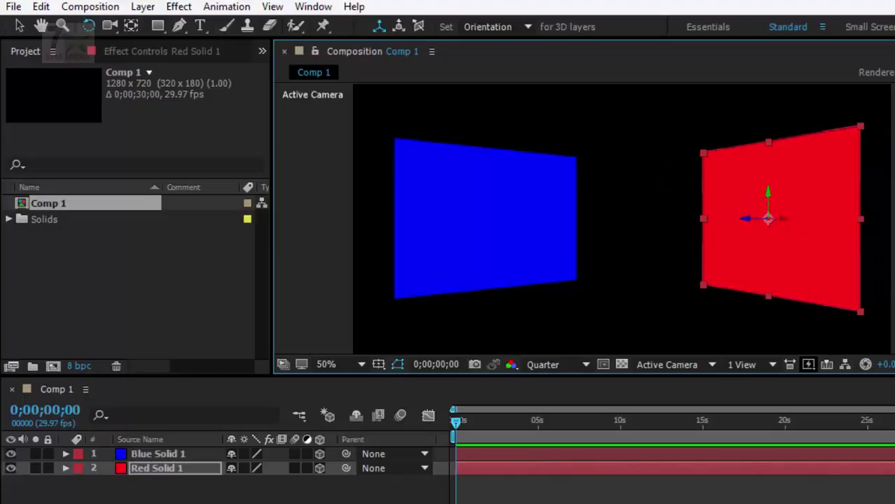
Add a 1280 x 720 px solid layer in bright greenish yellow and place it below the red solid in the layer stack.
left_click(210, 490)
right_click(256, 490)
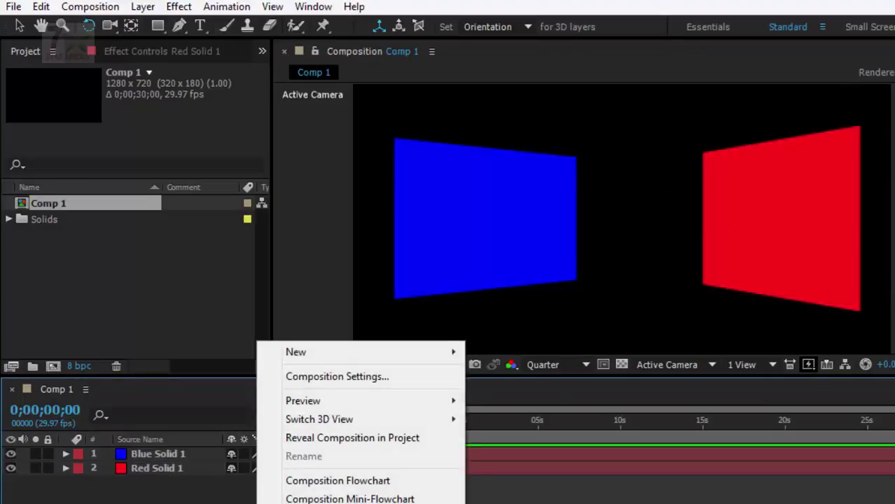
mouse_move(374, 357)
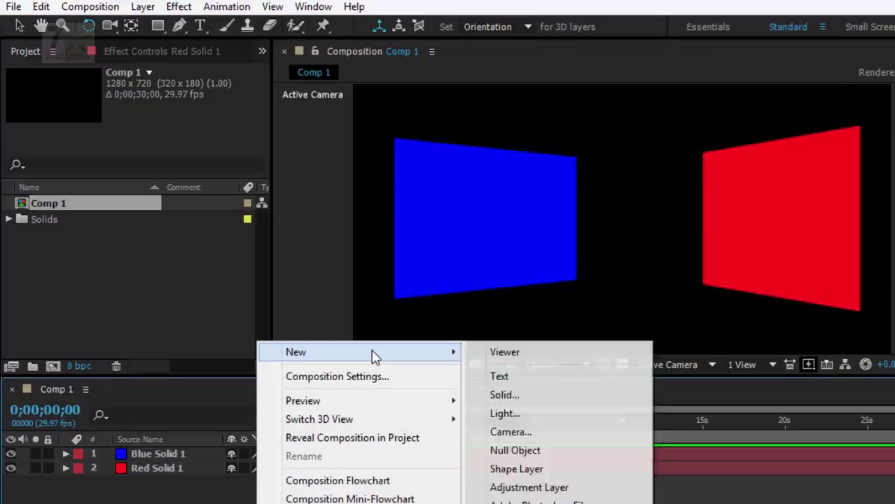
left_click(501, 397)
left_click(569, 396)
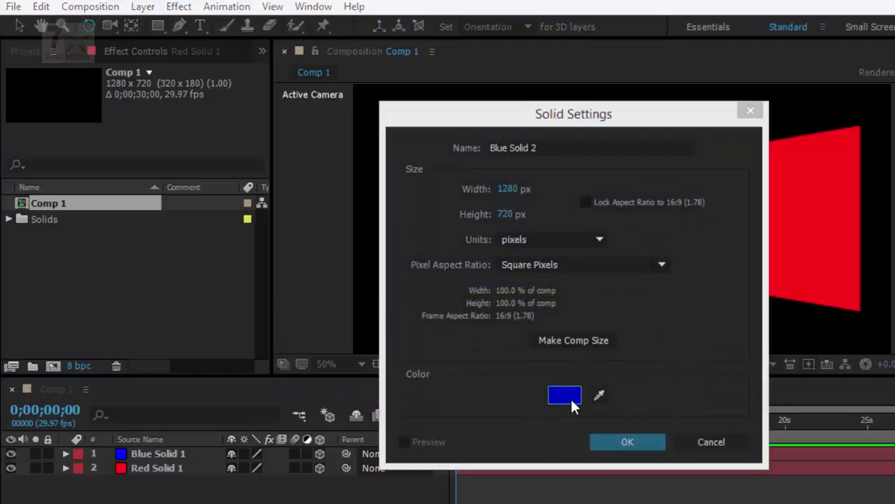
left_click_drag(711, 406, 711, 474)
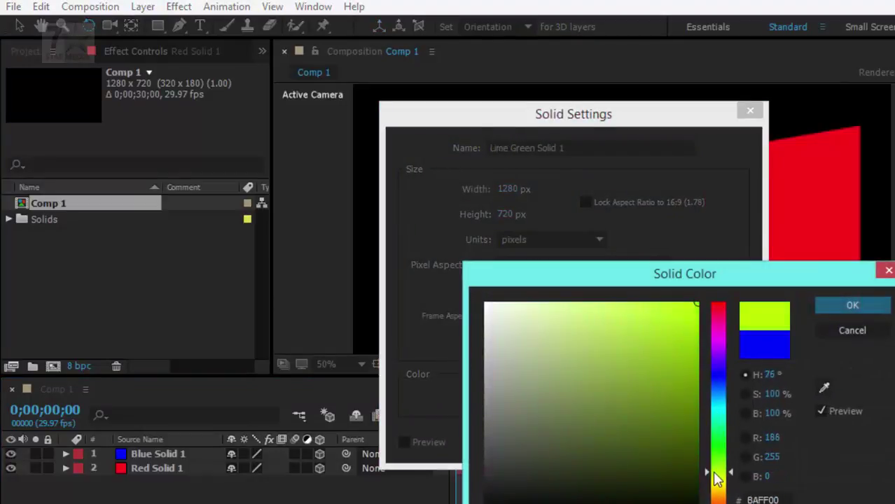
left_click(830, 304)
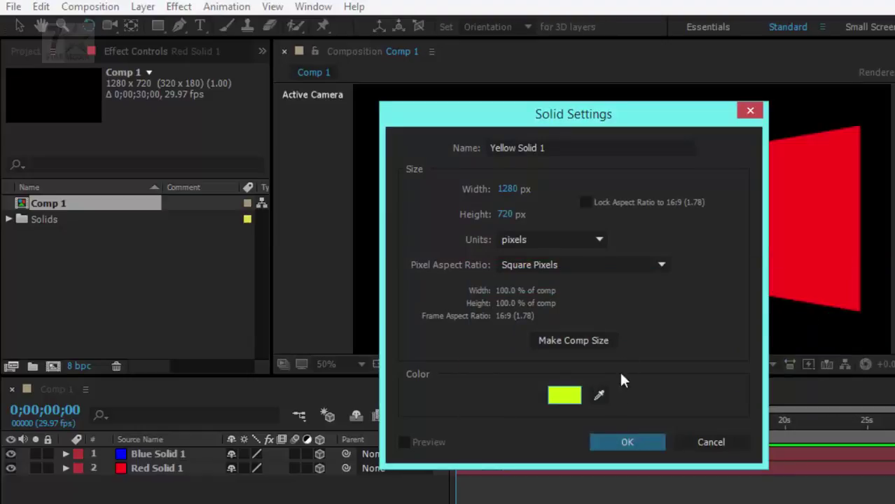
left_click(604, 437)
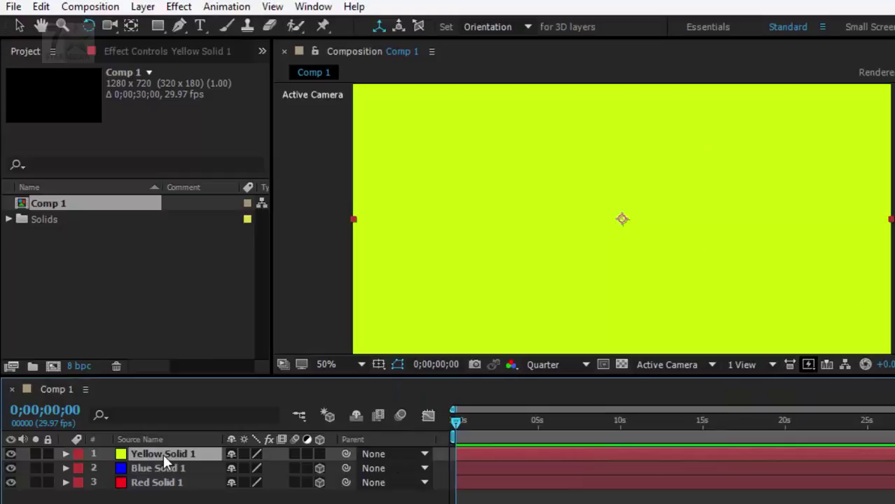
left_click_drag(163, 454, 167, 499)
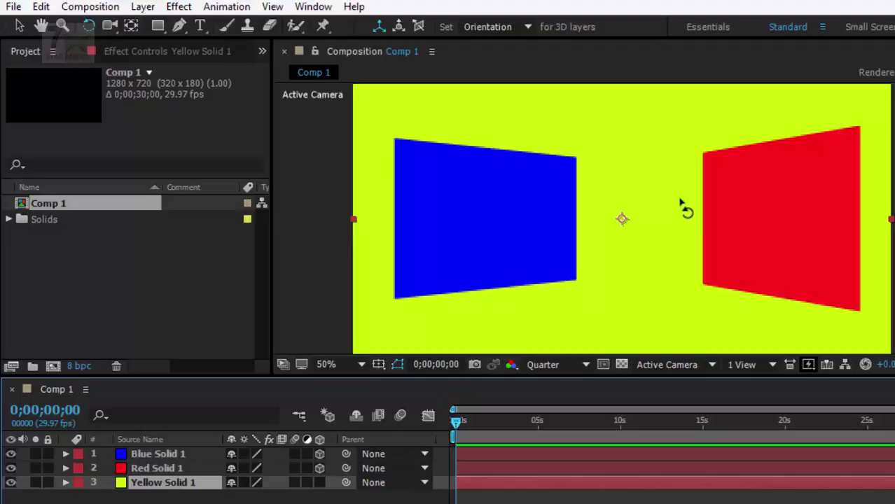
Make the yellow solid a 3D layer and, in Custom View 3, push it back along the Z axis behind the other solids.
left_click(320, 483)
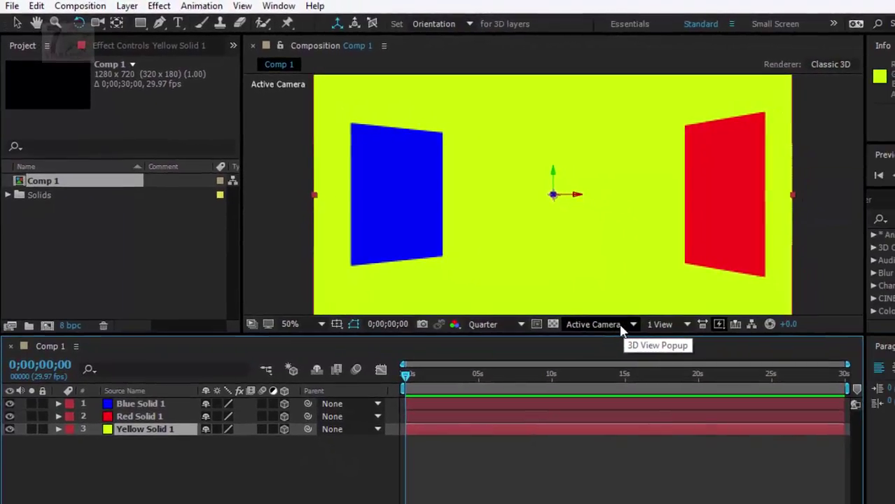
left_click(698, 371)
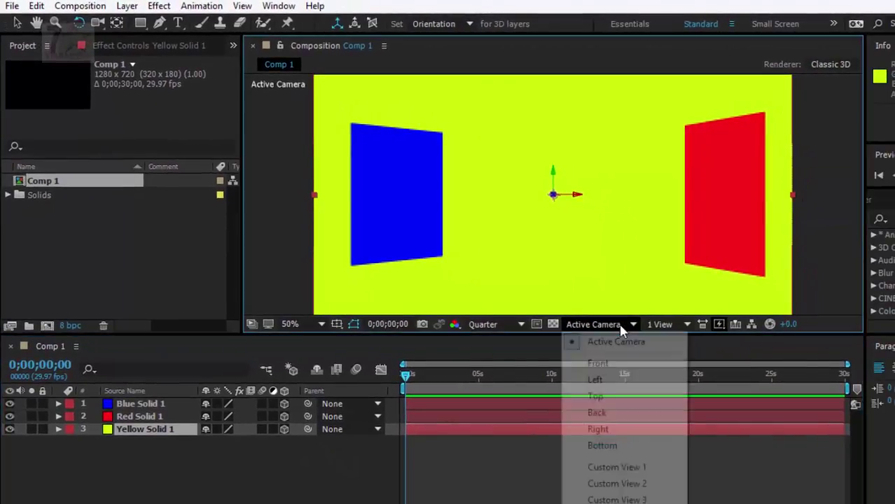
left_click(621, 499)
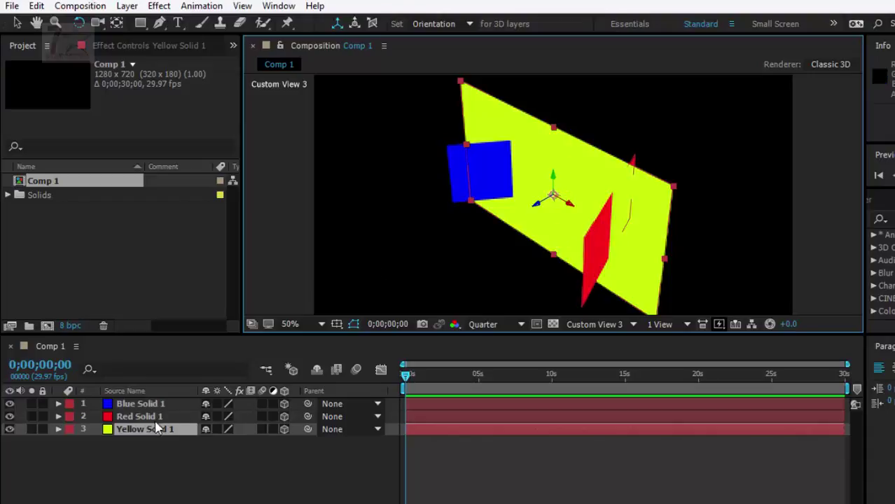
left_click(155, 434)
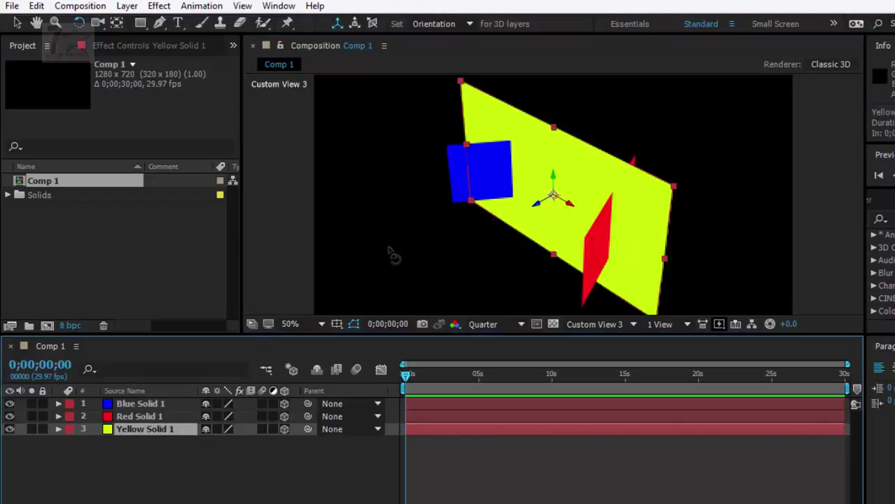
left_click(15, 23)
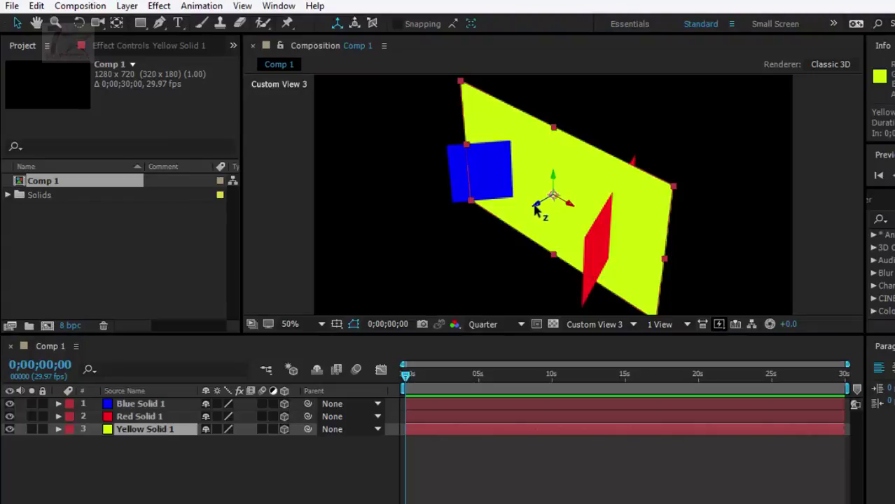
left_click_drag(536, 208, 687, 138)
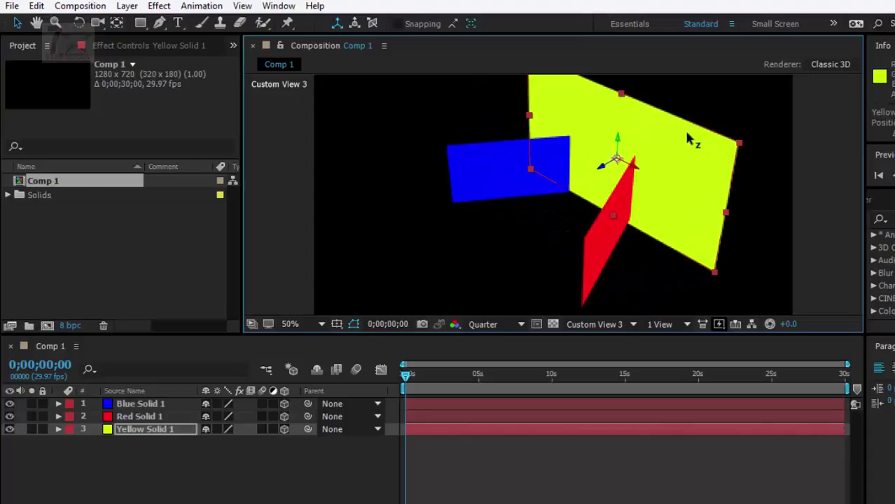
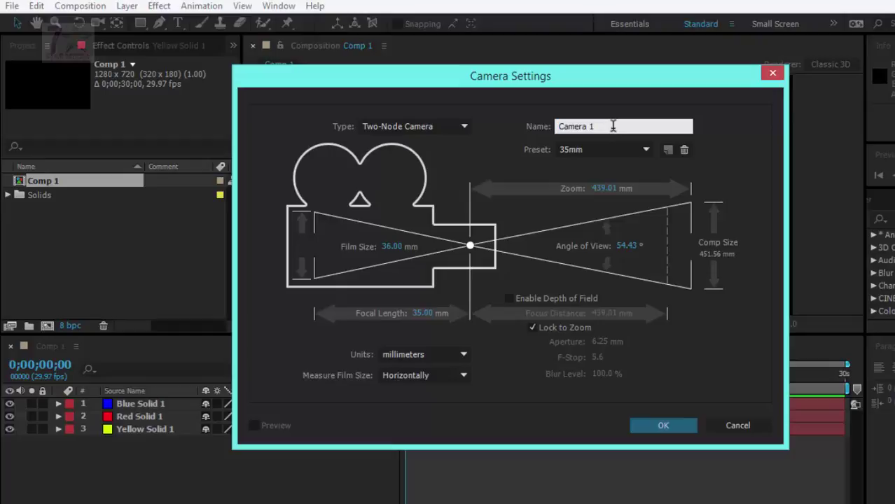
Add a two-node camera with the 35mm preset and set the composition view to Active Camera.
left_click(592, 153)
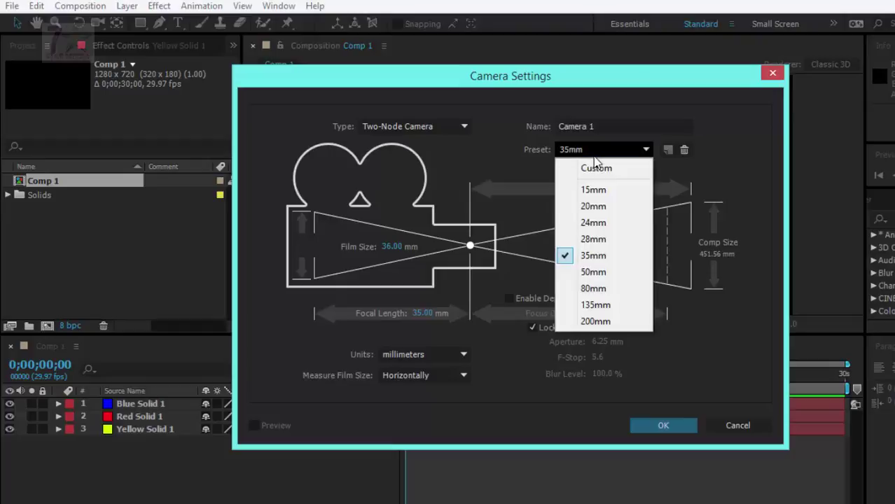
left_click(540, 169)
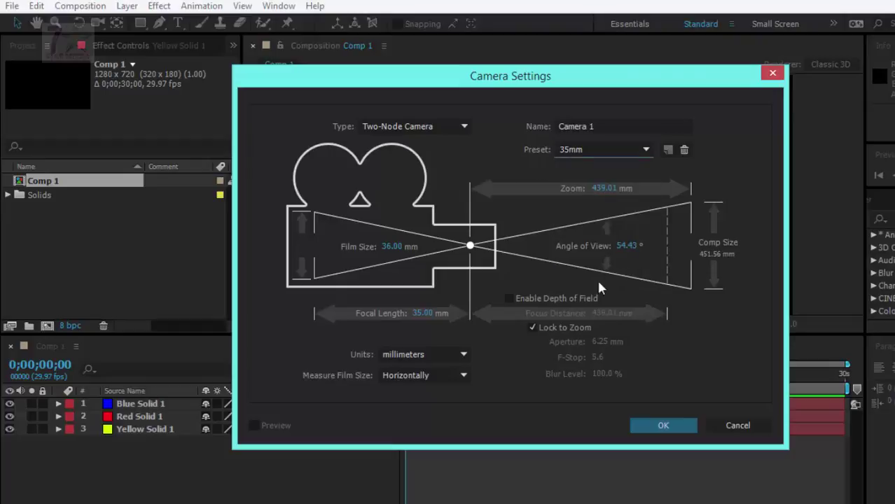
left_click(656, 423)
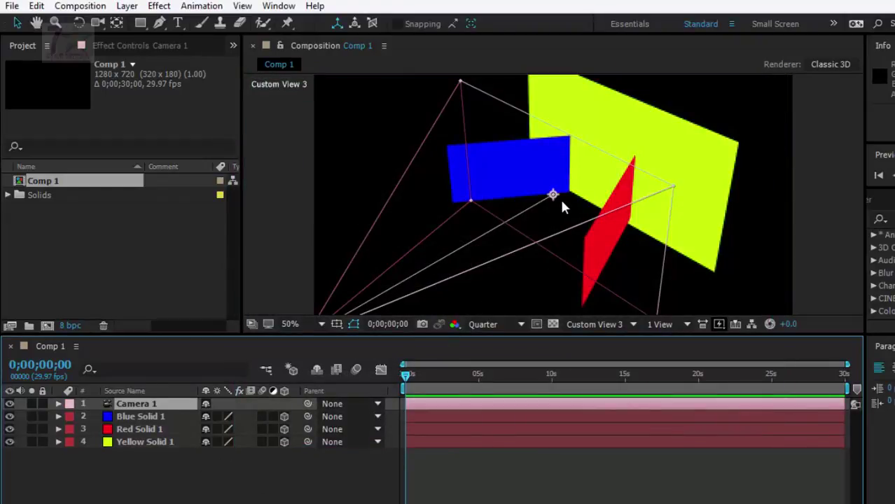
left_click(596, 325)
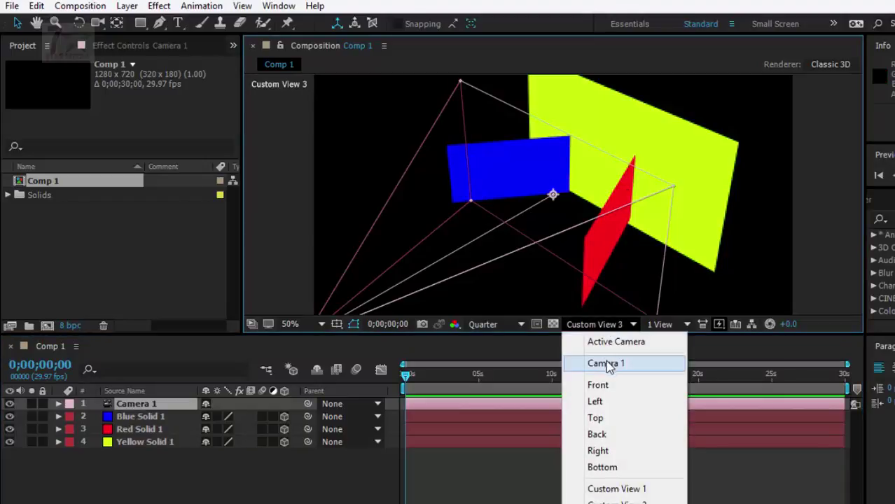
left_click(626, 343)
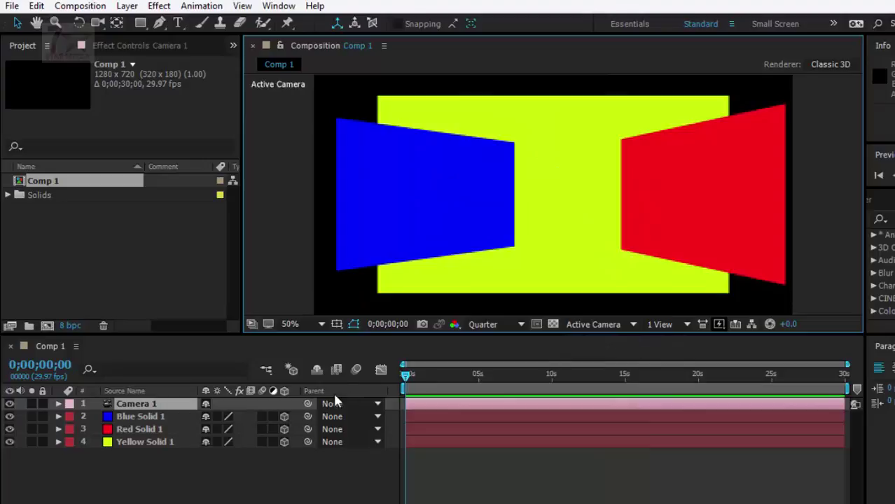
Orbit Camera 1 slightly with the Unified Camera tool and pull it back from the solids with the Track Z Camera tool.
left_click(240, 471)
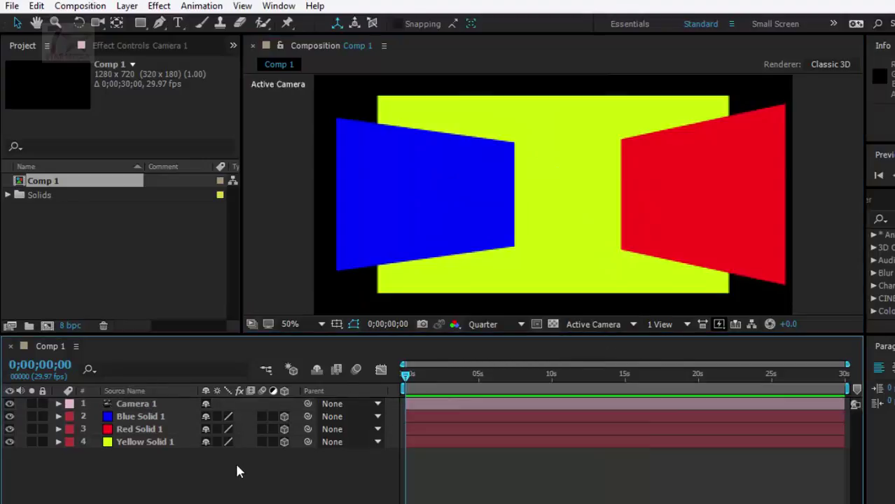
left_click(154, 409)
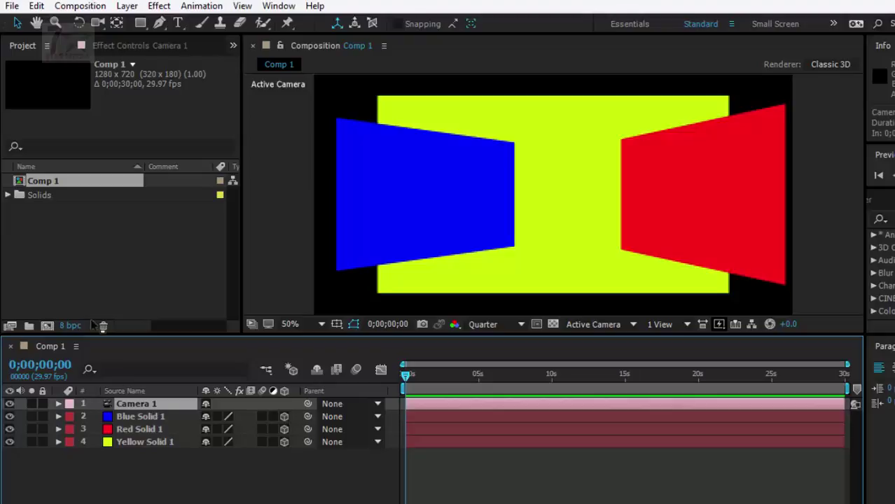
left_click(99, 23)
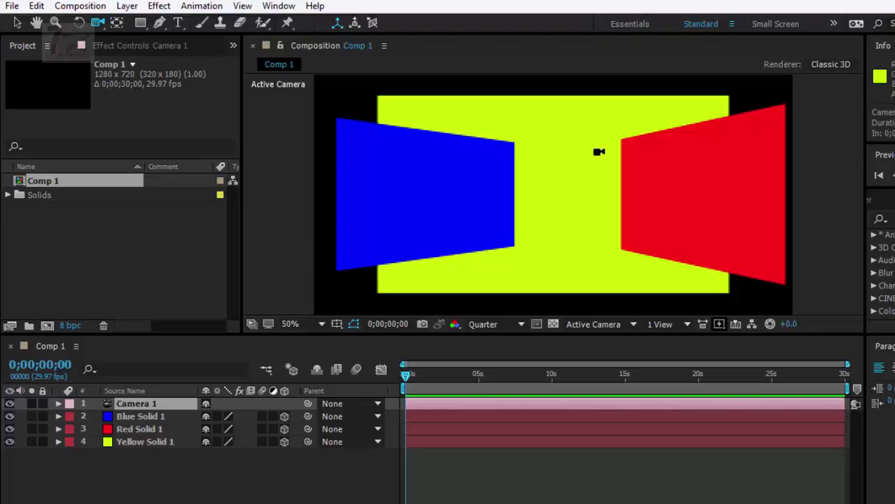
mouse_move(598, 151)
left_mouse_down()
mouse_move(581, 174)
mouse_move(471, 186)
mouse_move(512, 145)
mouse_move(588, 208)
mouse_move(625, 188)
mouse_move(589, 134)
mouse_move(595, 160)
left_mouse_up()
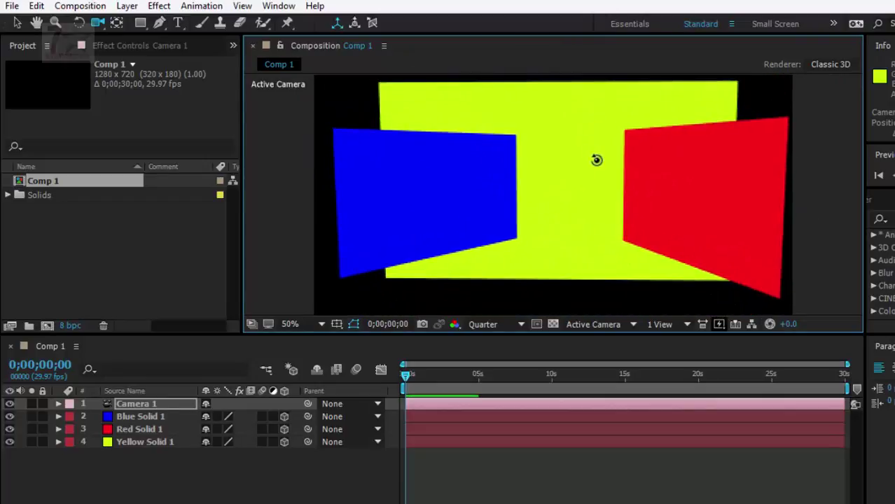
left_click(104, 26)
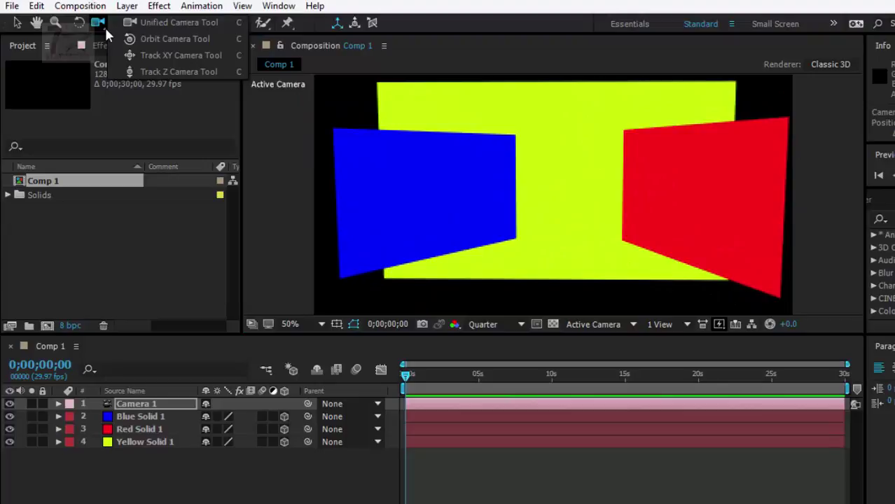
left_click(171, 68)
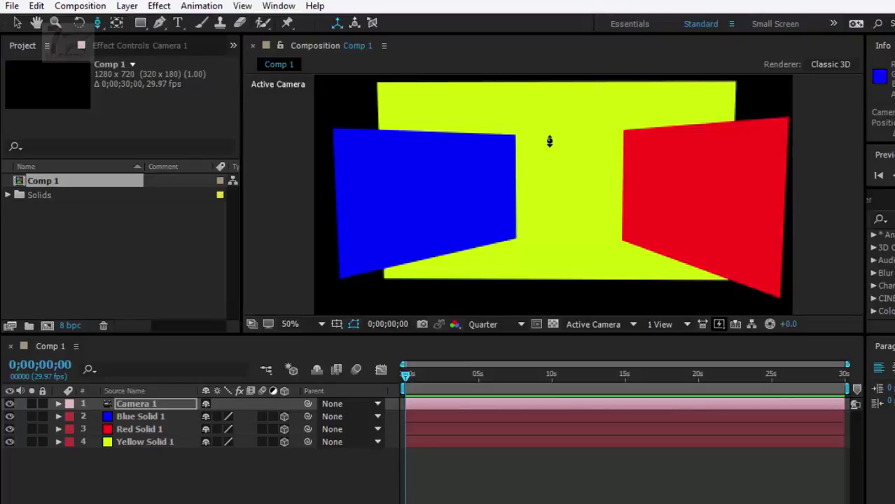
left_click_drag(571, 140, 579, 250)
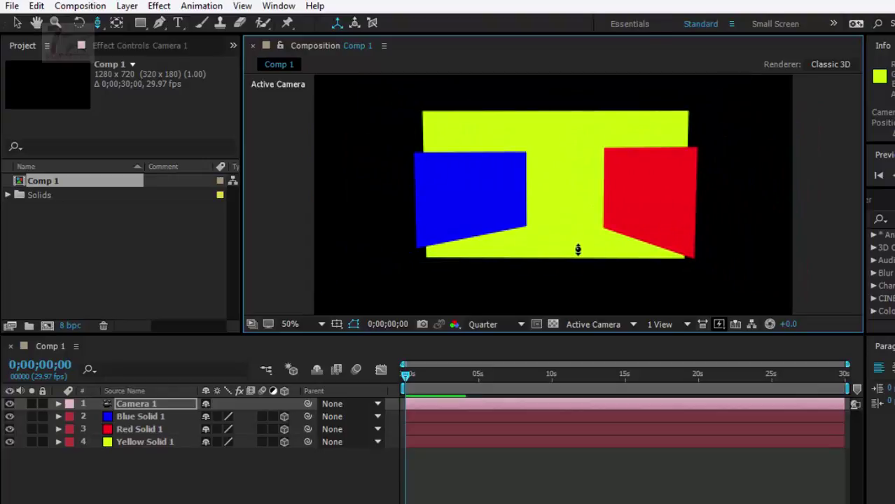
Orbit the camera around with the Unified Camera tool until the blue solid is in front of the red one, beside the yellow solid.
left_click(96, 25)
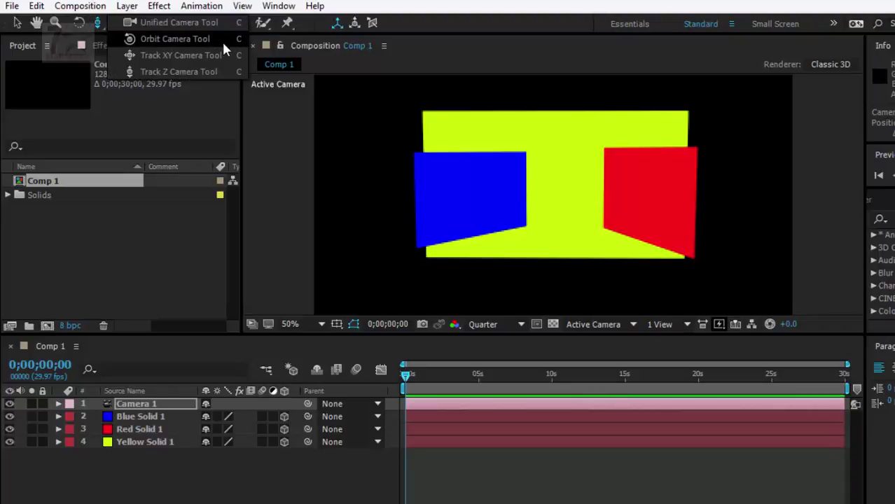
left_click(210, 23)
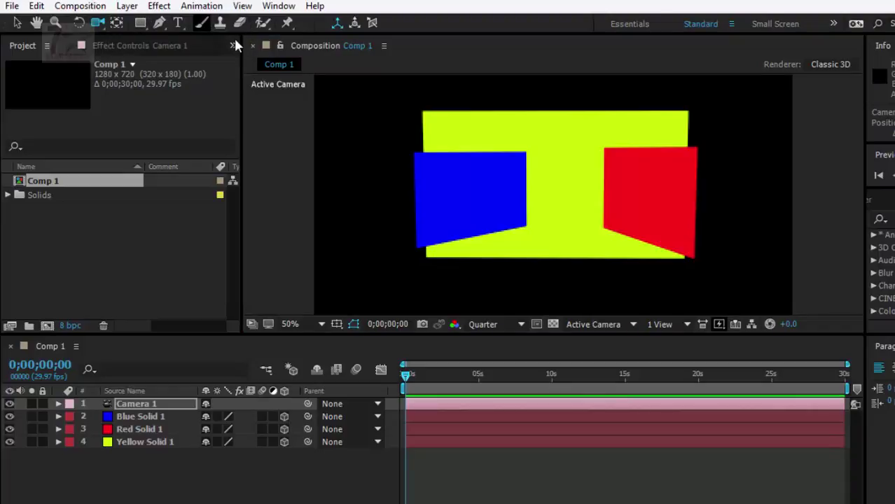
left_click_drag(595, 149, 689, 156)
left_click_drag(454, 175, 492, 172)
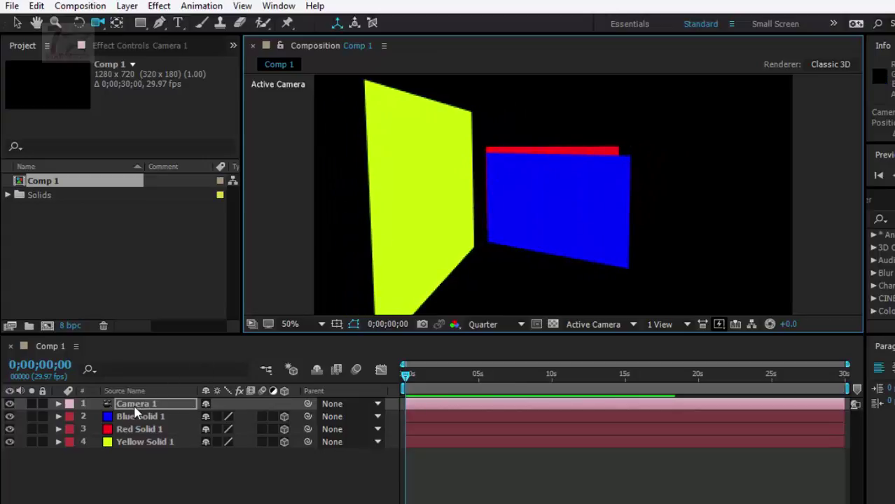
Set keyframes at 0;00;00;00 for Camera 1's Point of Interest, Position, Orientation and X, Y and Z Rotation.
left_click(136, 410)
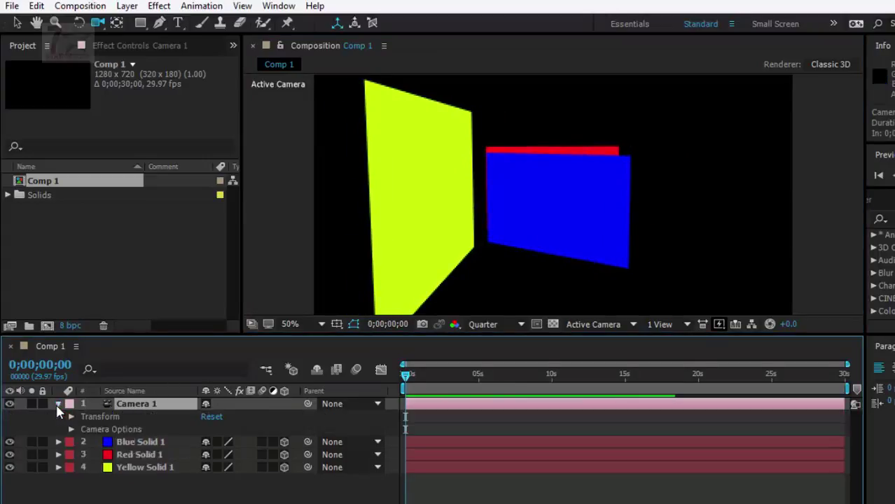
left_click(58, 405)
left_click(70, 416)
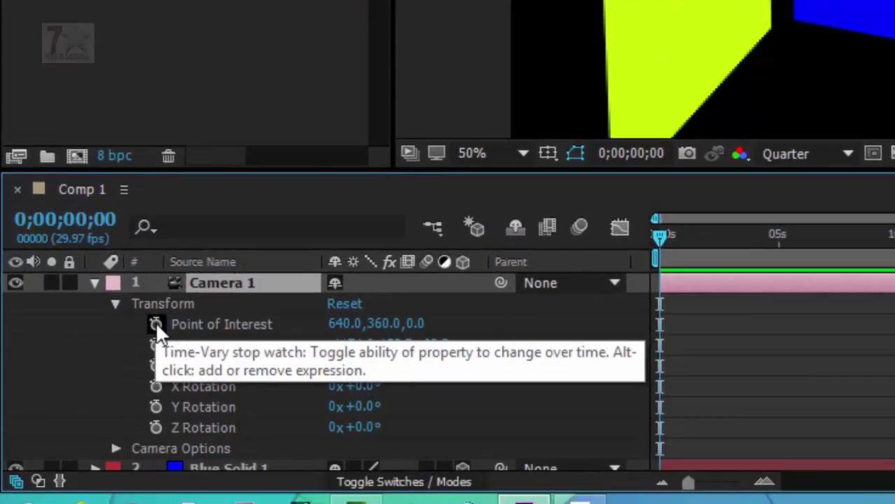
left_click(156, 324)
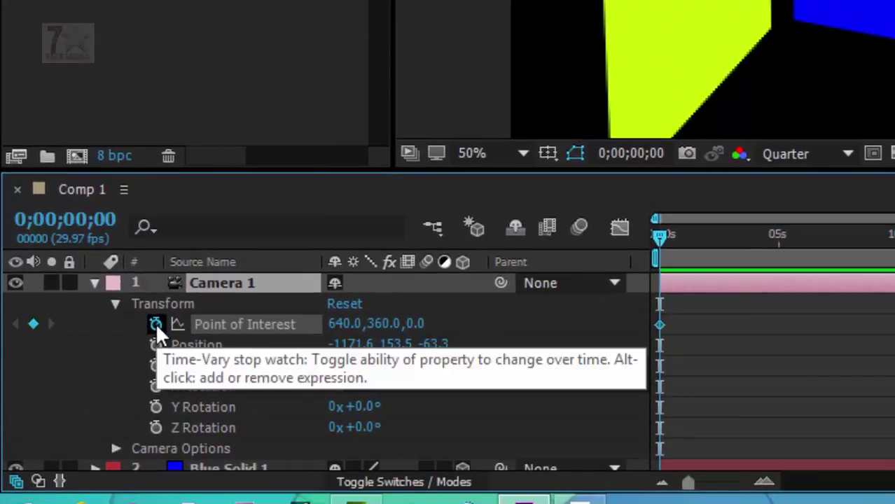
left_click(156, 344)
left_click(155, 365)
left_click(156, 385)
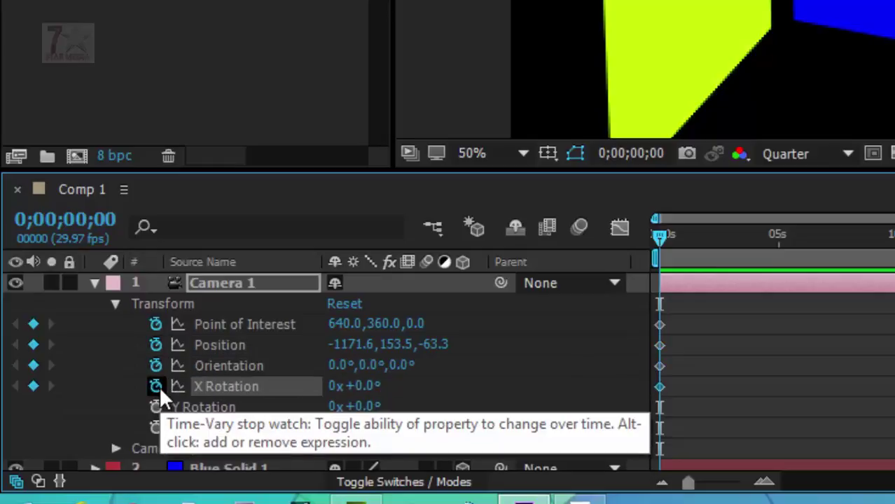
left_click(155, 407)
left_click(155, 427)
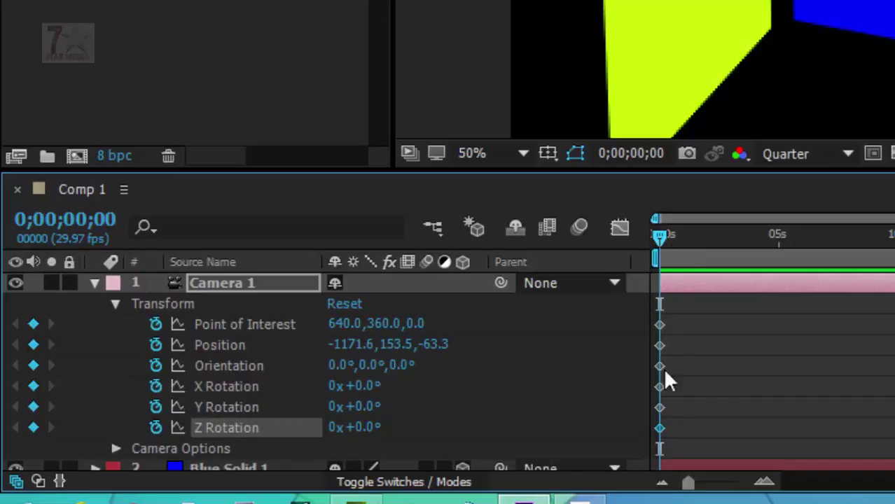
At 0;00;10;05, orbit the camera to the red solid's side and pull it back to position about 2616, -147, -474.
left_click_drag(662, 239, 707, 240)
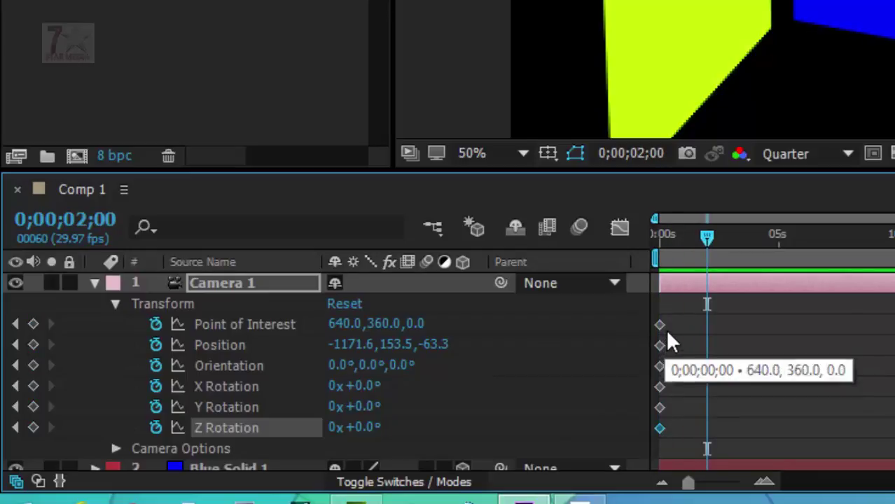
left_click_drag(708, 234, 732, 290)
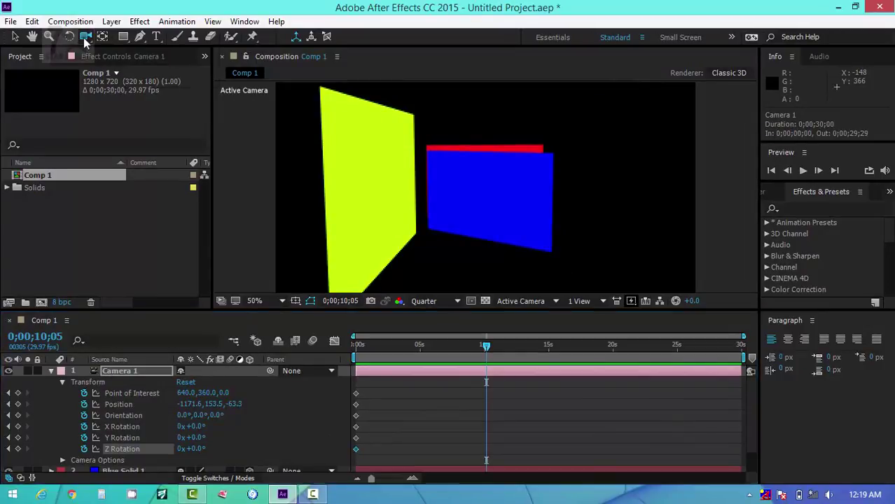
left_click(85, 42)
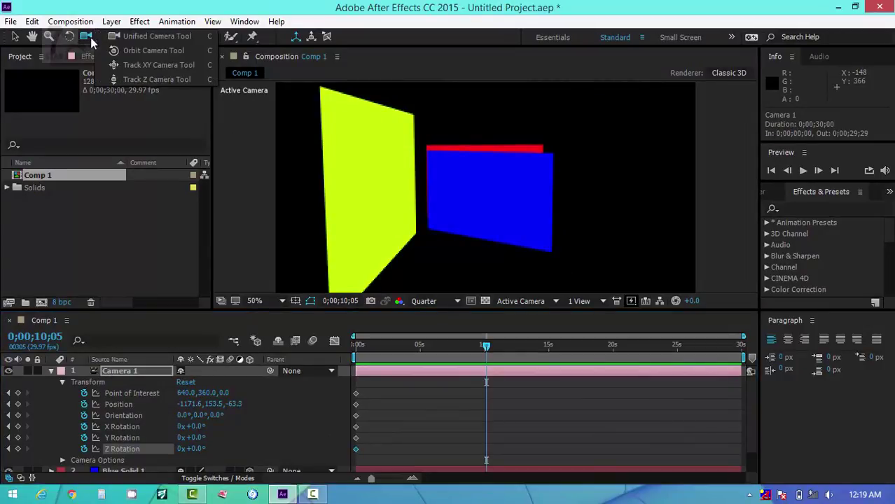
left_click(120, 35)
left_click_drag(606, 171, 389, 180)
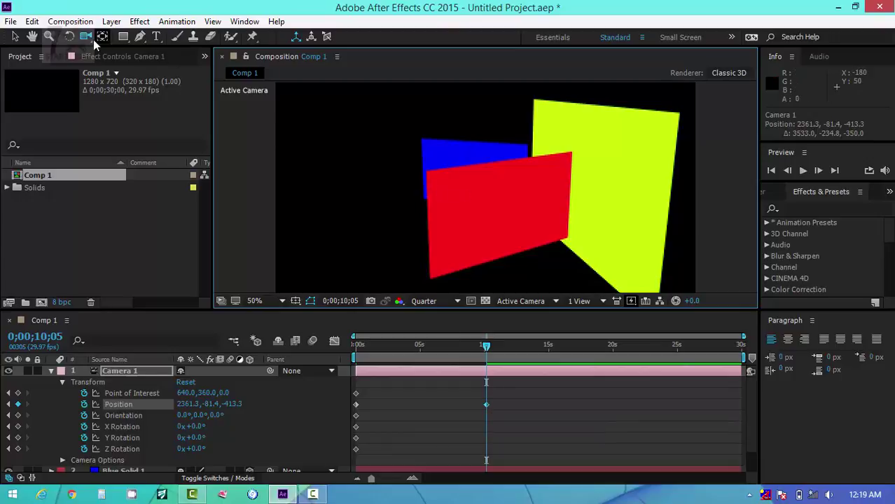
left_click_drag(87, 38, 105, 78)
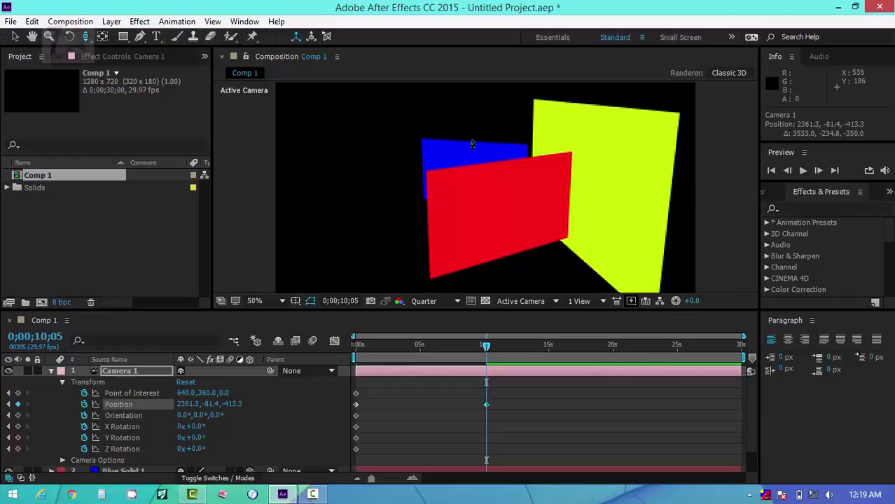
left_click_drag(527, 186, 529, 216)
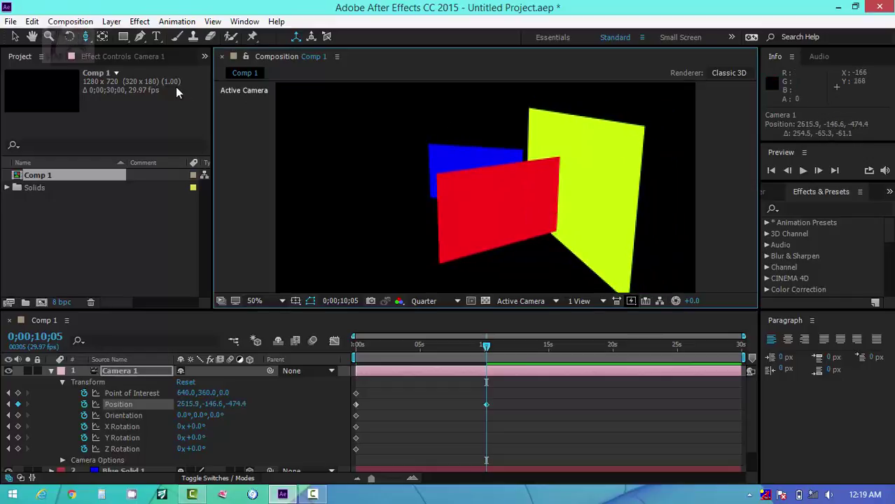
Try a slight camera shift with the Track XY Camera tool at 0;00;10;05, preview the animation, and undo the shift.
left_click_drag(85, 37, 123, 66)
mouse_move(532, 174)
left_mouse_down()
mouse_move(499, 173)
mouse_move(520, 166)
left_mouse_up()
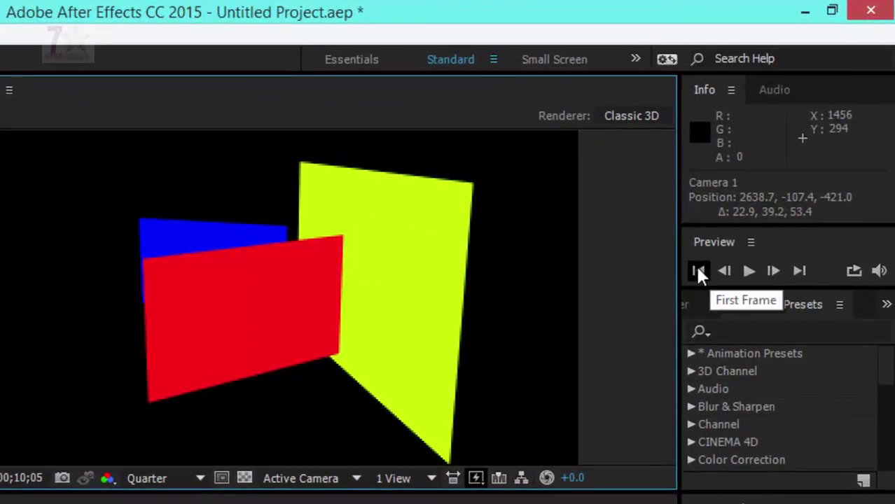
left_click(700, 273)
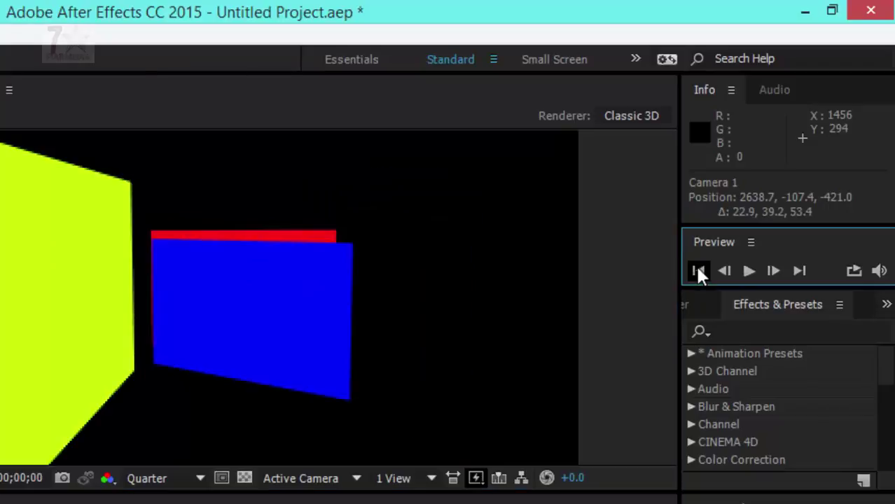
left_click(748, 272)
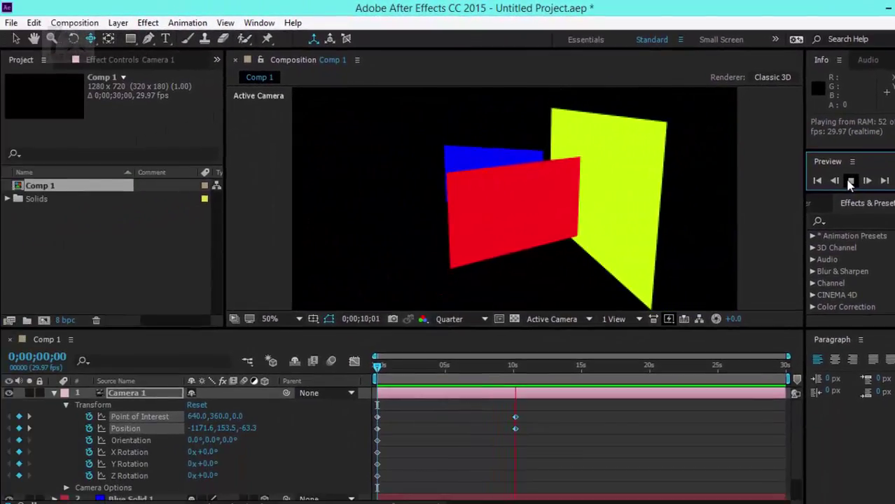
left_click(850, 183)
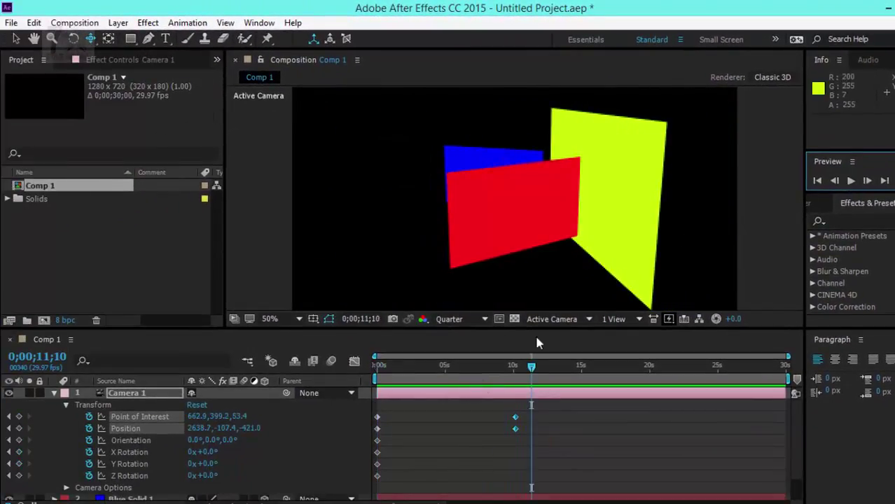
left_click_drag(532, 371, 377, 389)
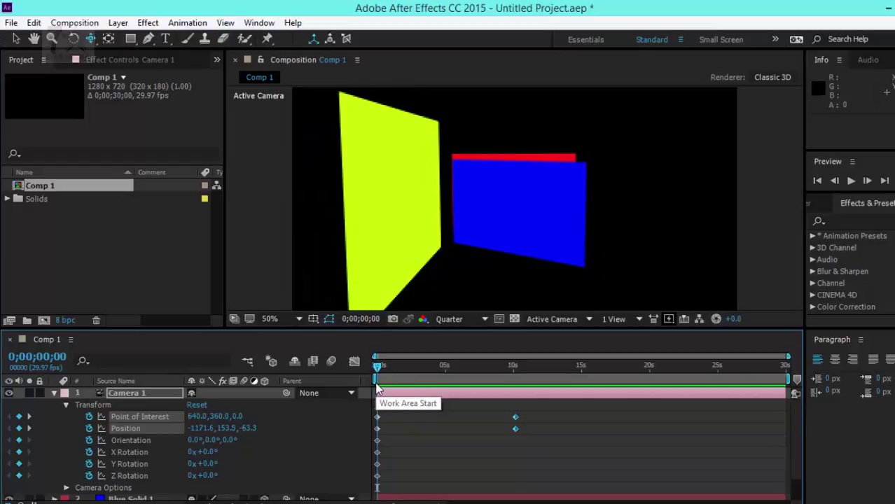
key("ctrl+z")
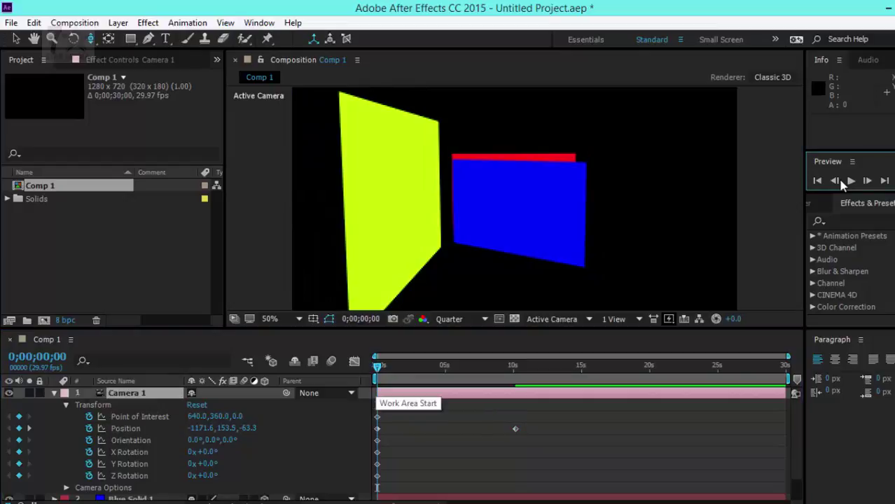
Play the animation to 0;00;02;17 and pull the camera back with Track Z to position about -856, -134, -292.
left_click(850, 181)
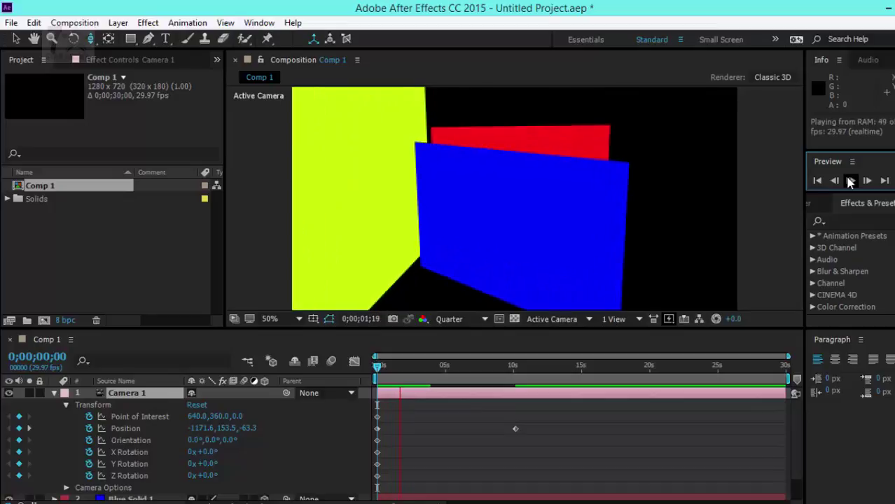
left_click(850, 180)
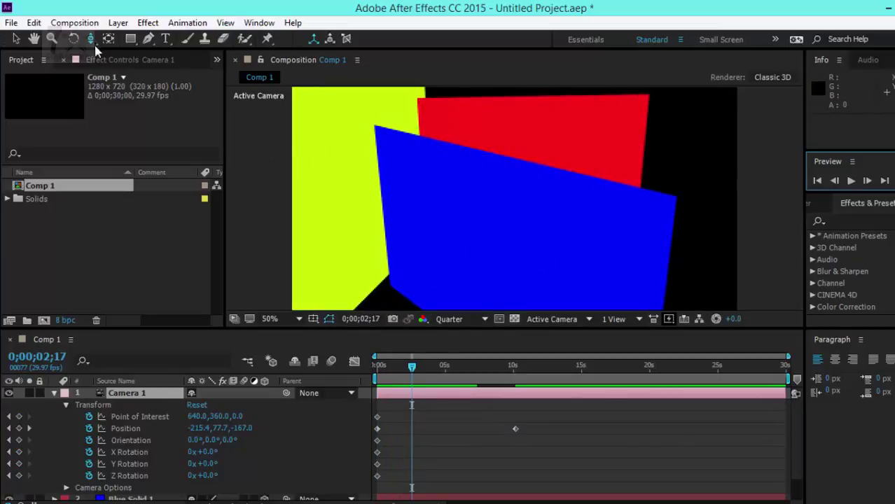
left_click_drag(91, 39, 135, 85)
left_click_drag(511, 172, 511, 312)
left_click_drag(532, 161, 533, 207)
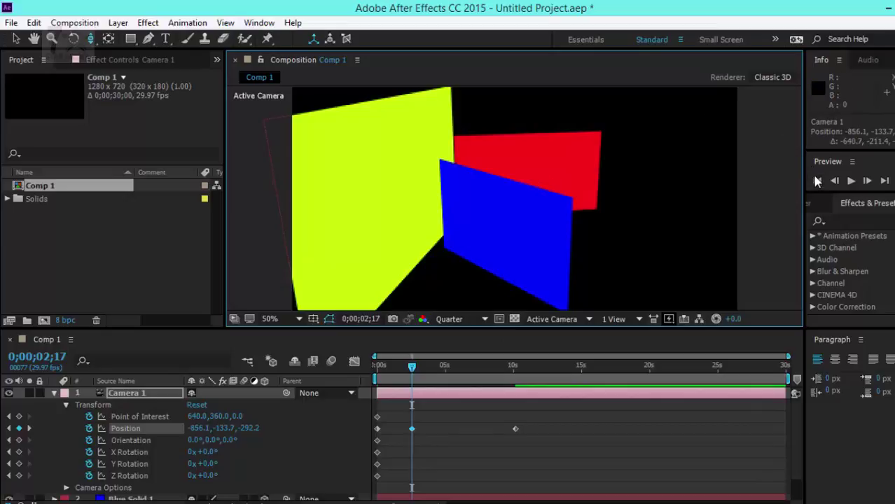
Play from the first frame to 0;00;05;12 and pull the camera back with Track Z to position about 90, -1075, -1038.
left_click(817, 181)
left_click(849, 182)
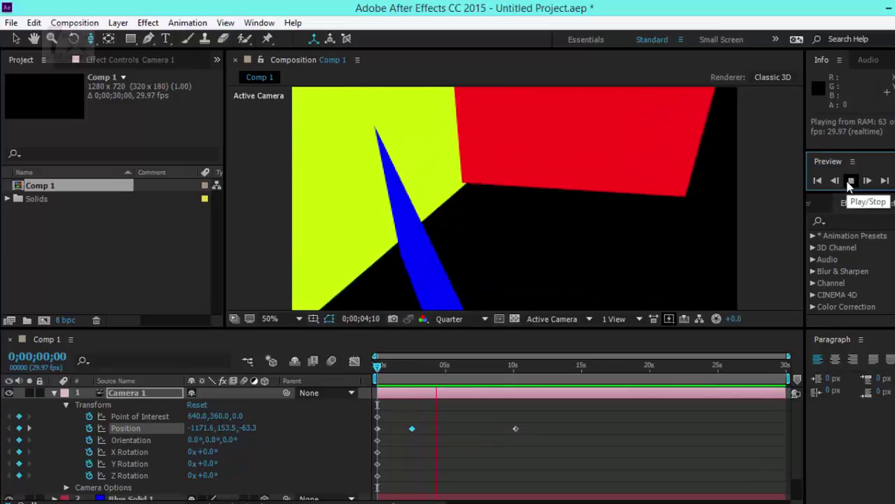
left_click(850, 181)
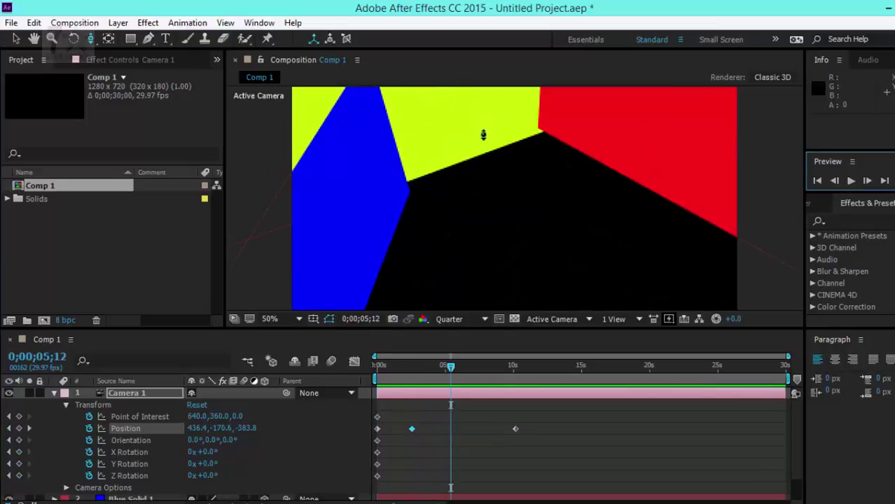
left_click_drag(480, 134, 515, 252)
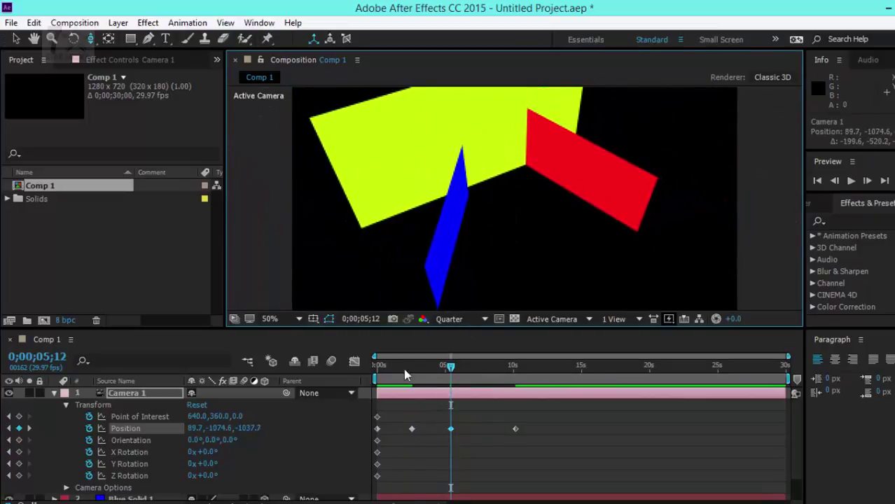
Preview the complete camera move from the start of the composition to just past the keyframe at 0;00;10;05.
left_click_drag(439, 367, 373, 367)
left_click(851, 180)
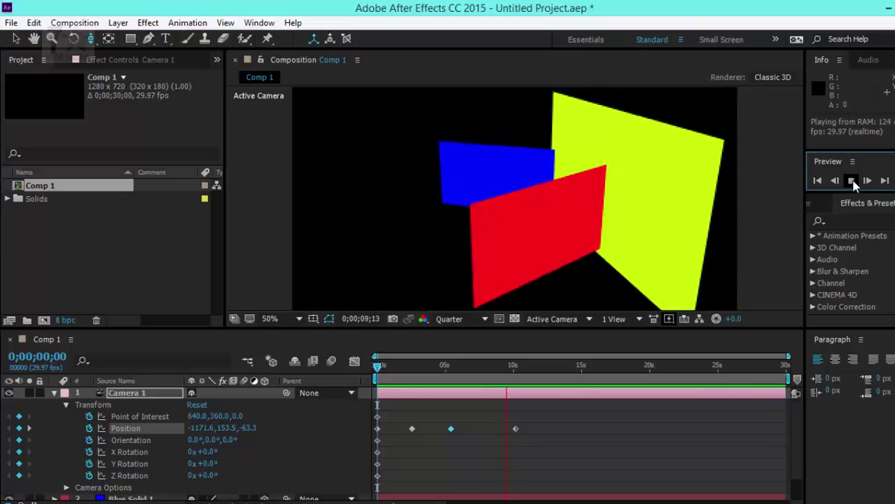
left_click(852, 182)
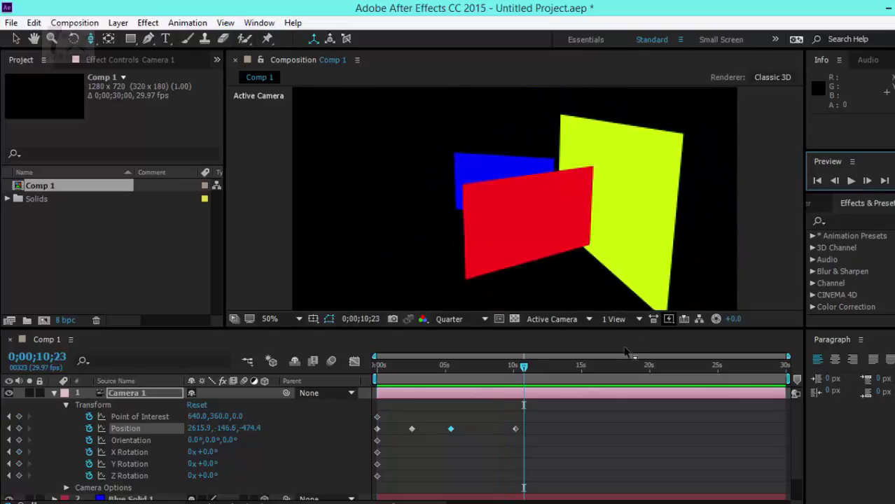
Shorten the work area to end just after the last camera keyframe, at 0;00;11;13, and trim the composition to it.
left_click_drag(524, 375, 531, 370)
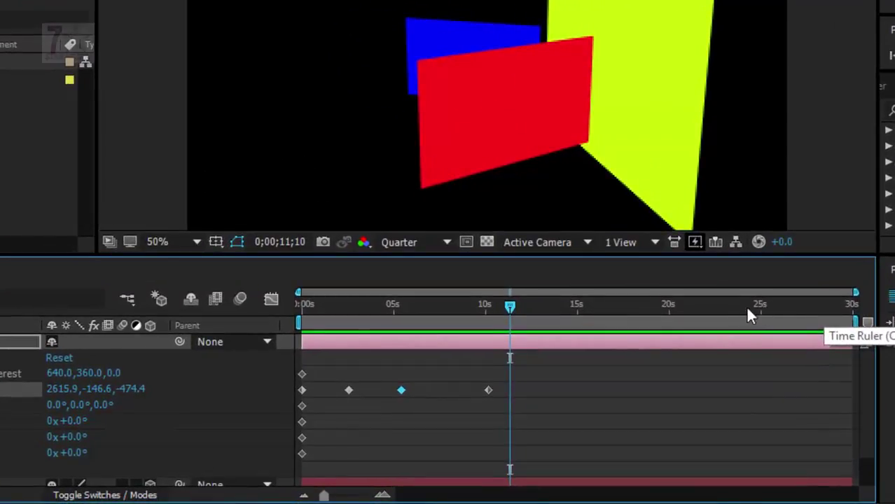
left_click(852, 323)
left_click_drag(855, 322, 516, 309)
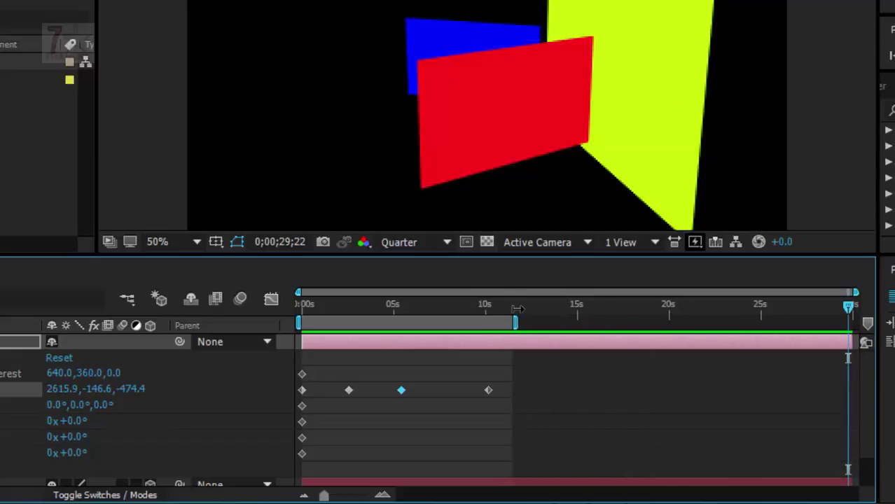
right_click(477, 325)
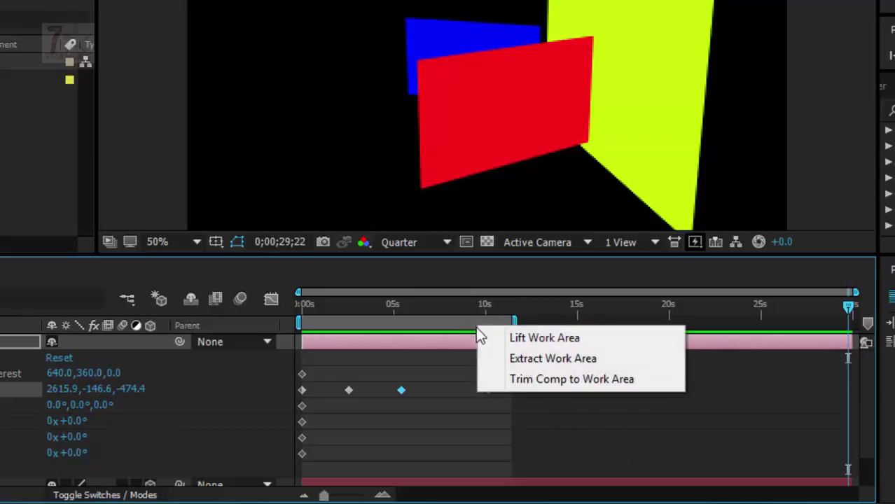
left_click(544, 381)
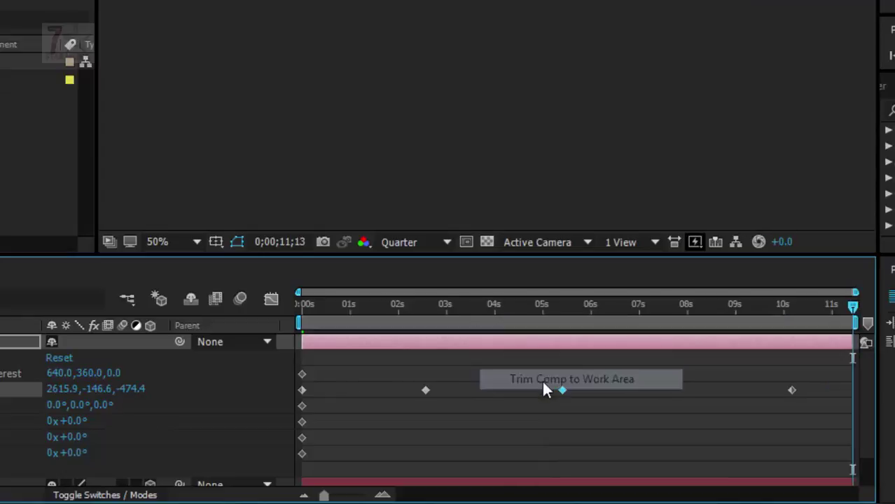
left_click_drag(836, 308, 853, 317)
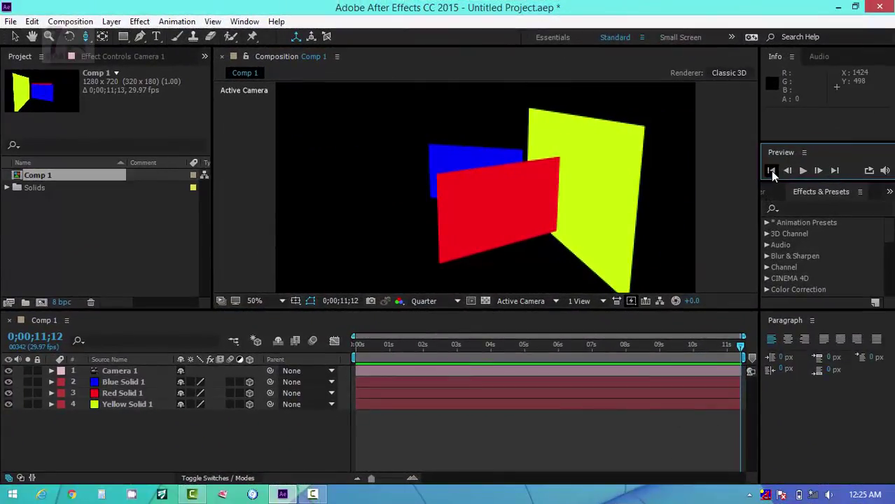
Delete the Camera 1 layer and move the current time to 0;00;03;22.
left_click(770, 171)
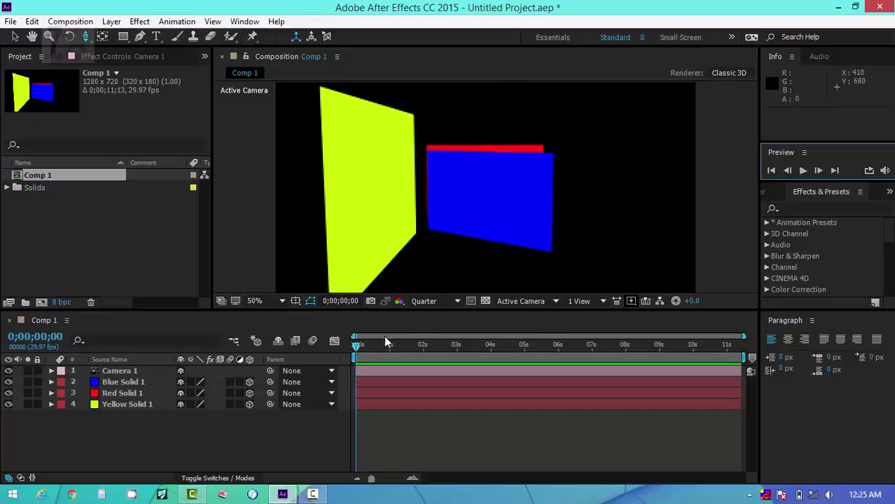
left_click_drag(358, 349, 407, 345)
left_click(133, 375)
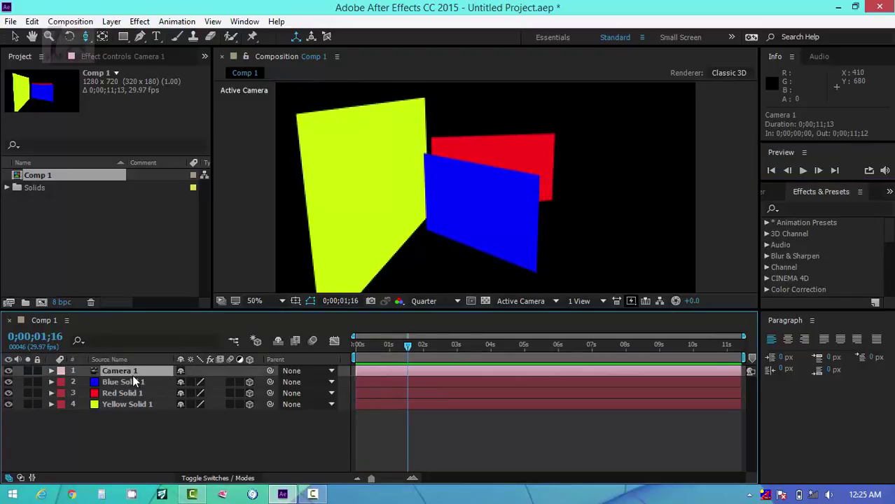
key("Delete")
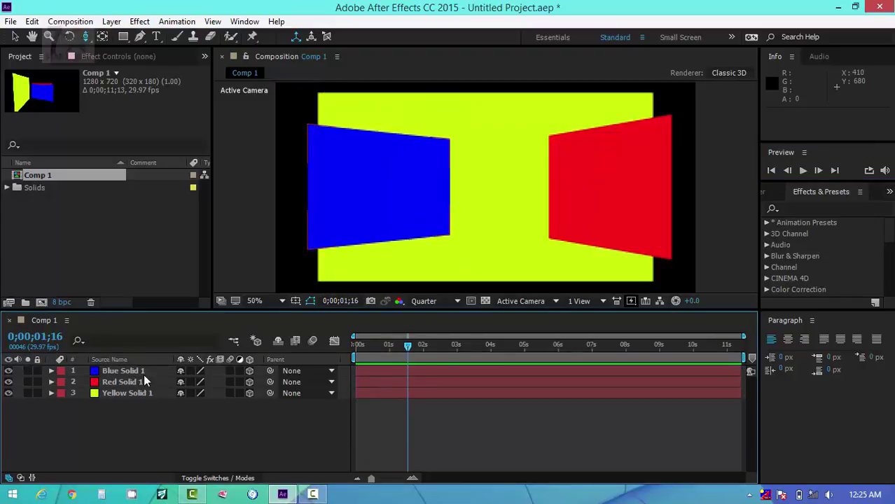
left_click_drag(410, 355, 483, 358)
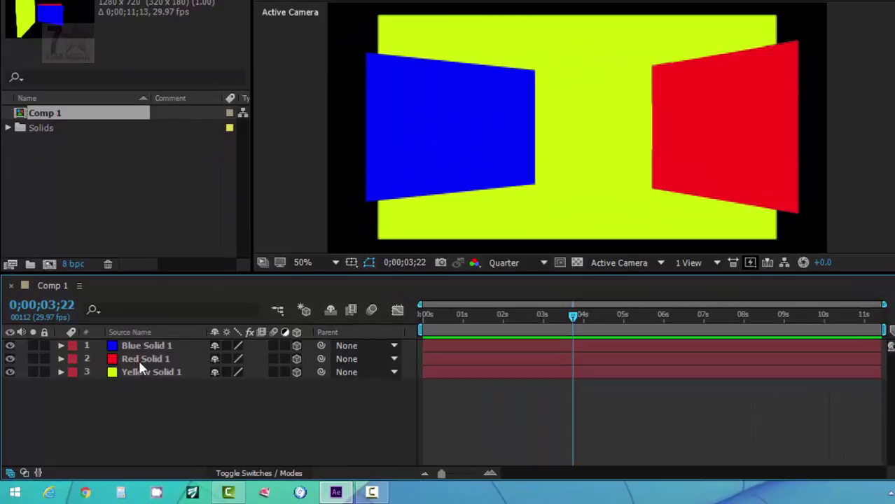
Solo the red solid, add the blue solid to the solo, and leave only the blue solid soloed.
left_click(139, 359)
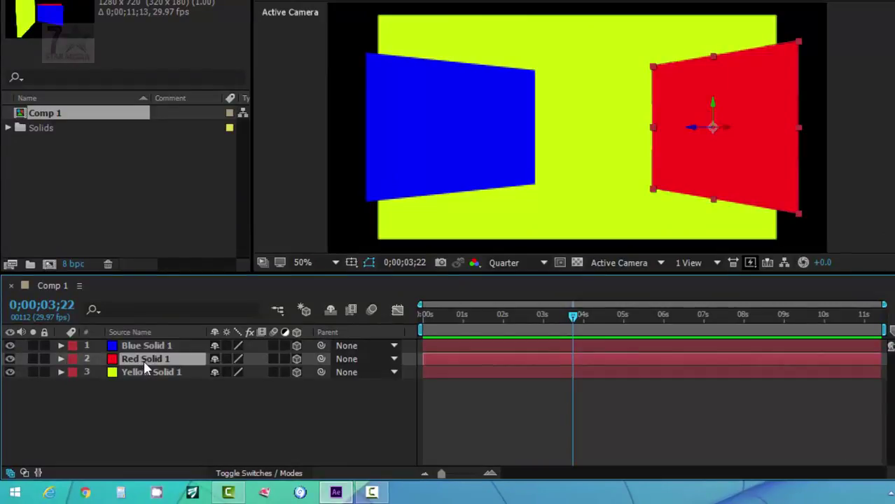
left_click(33, 359)
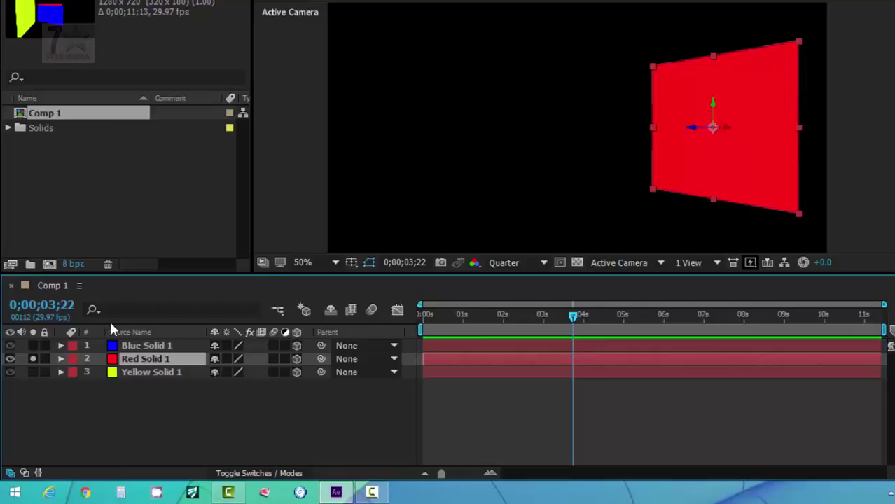
left_click(33, 346)
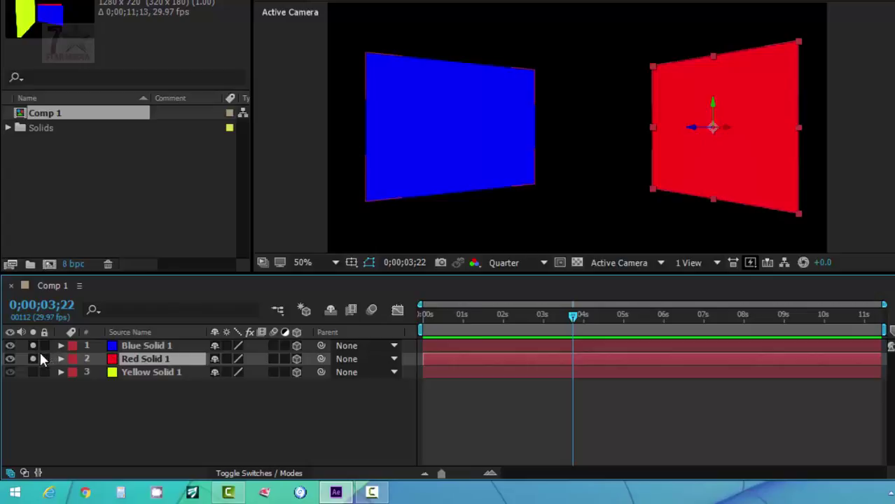
left_click(33, 359)
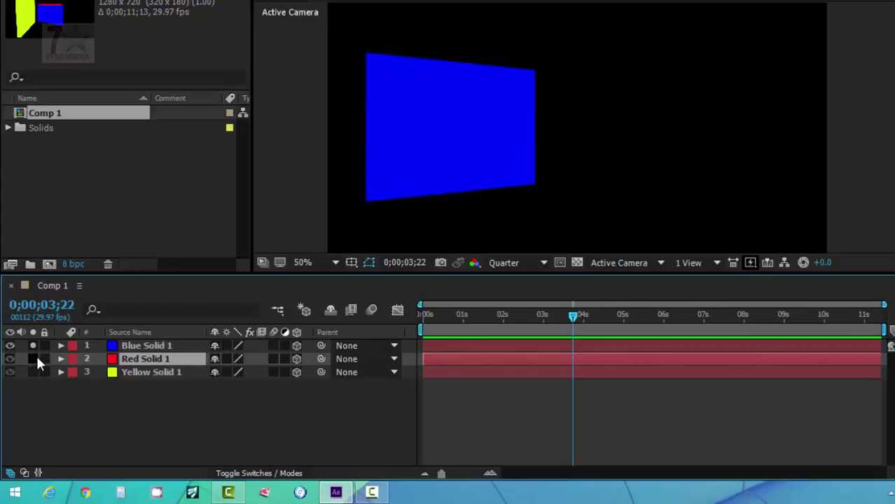
Rotate the blue solid around its Y axis until it nearly faces the viewer and tilt it slightly around X with the Rotation tool.
left_click(139, 345)
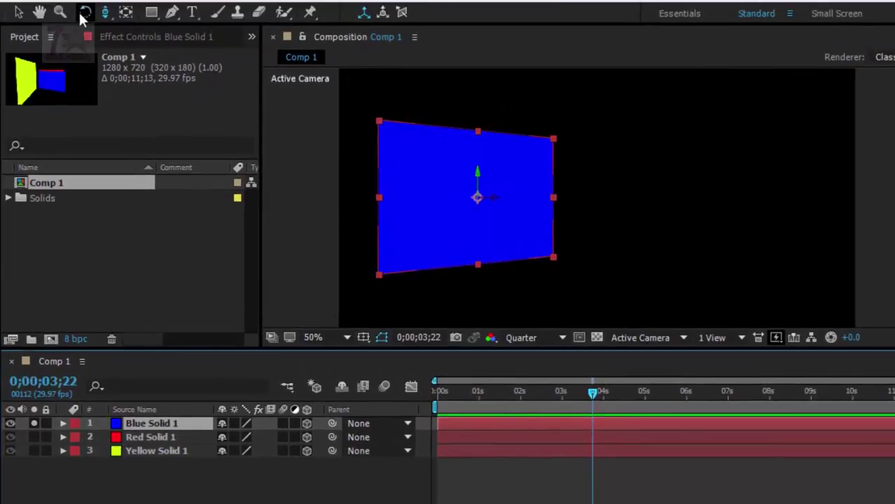
left_click(81, 15)
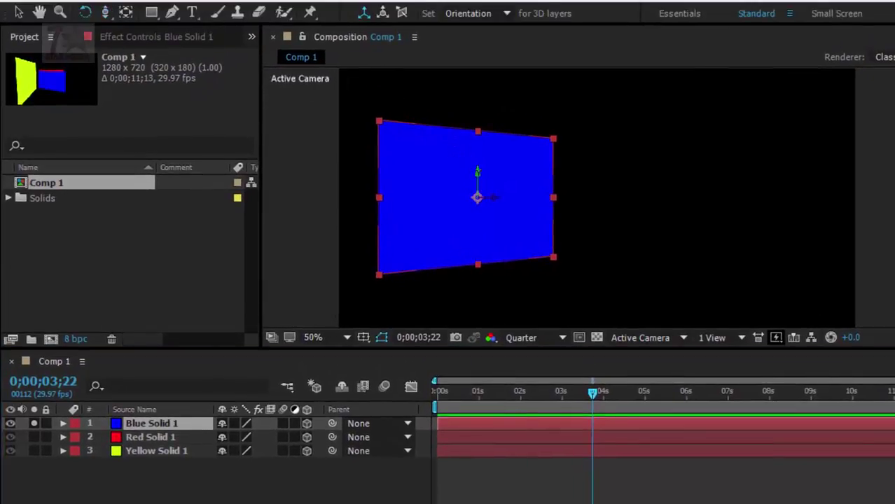
left_click_drag(483, 172, 460, 183)
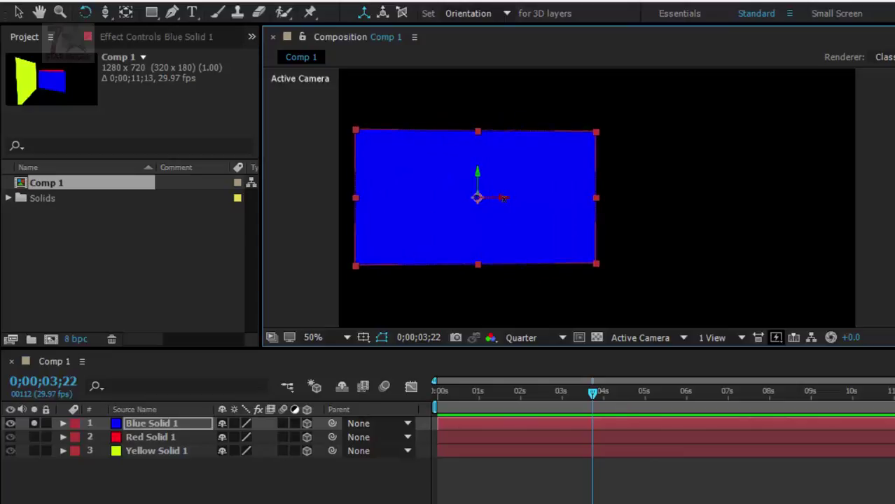
left_click_drag(504, 200, 522, 216)
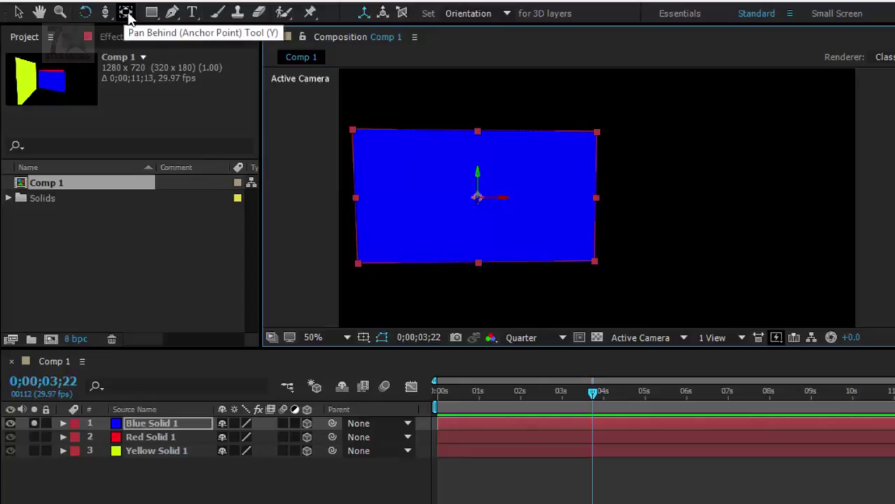
Move the blue solid's anchor point to the middle of its right edge, about 1284, 360, and rotate the solid slightly around it.
left_click(143, 425)
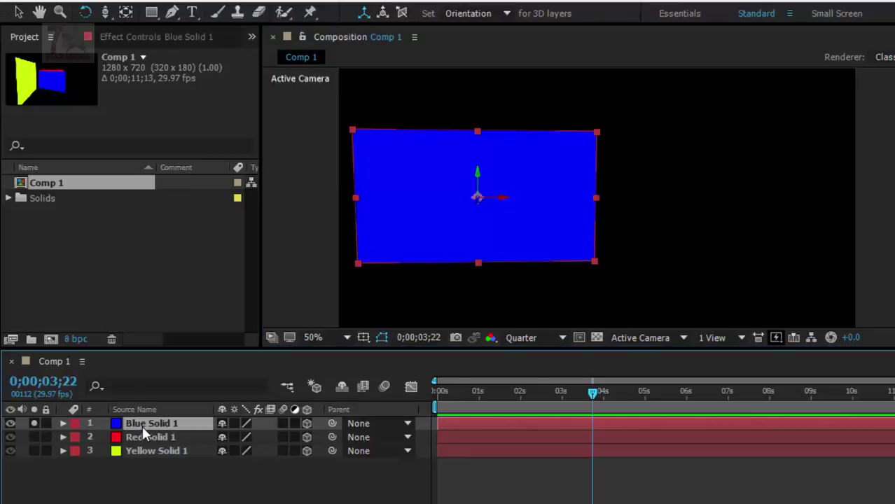
left_click(123, 17)
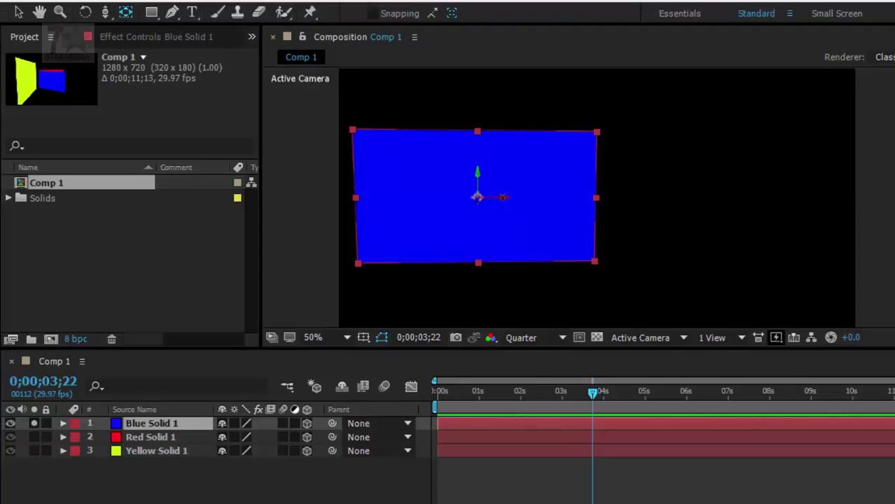
left_click_drag(516, 197, 492, 197)
left_click_drag(532, 245, 762, 209)
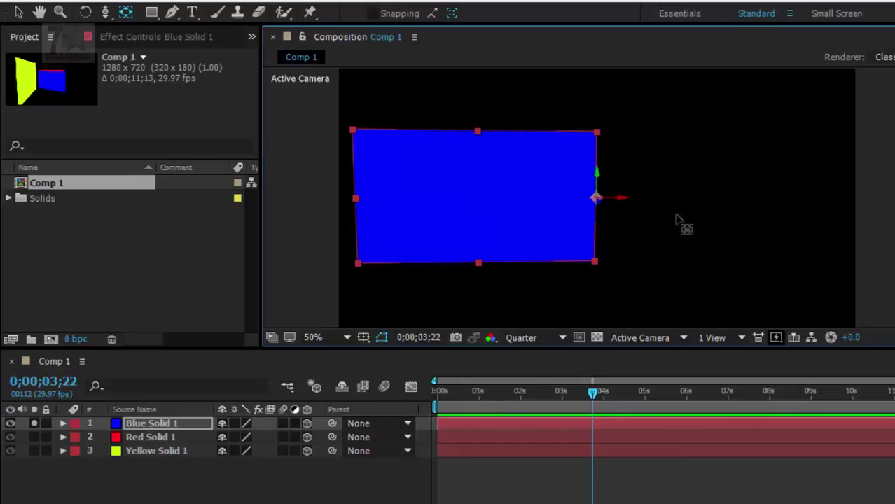
left_click(84, 12)
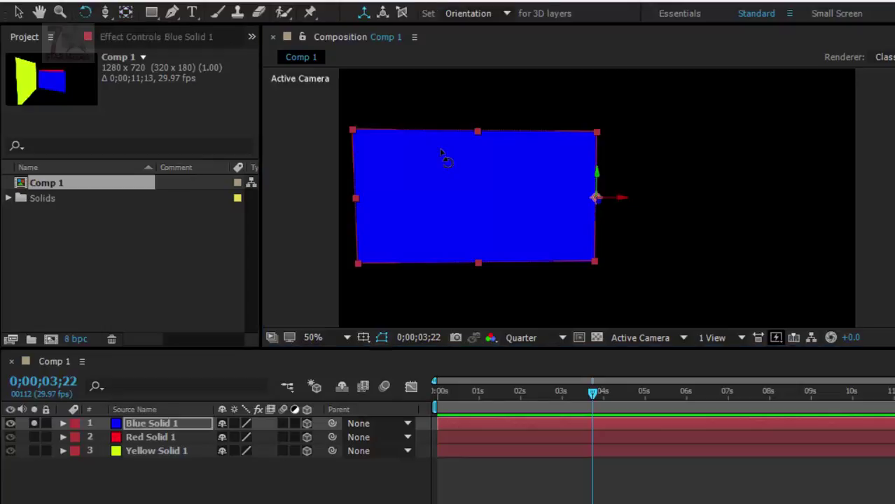
left_click_drag(596, 170, 285, 208)
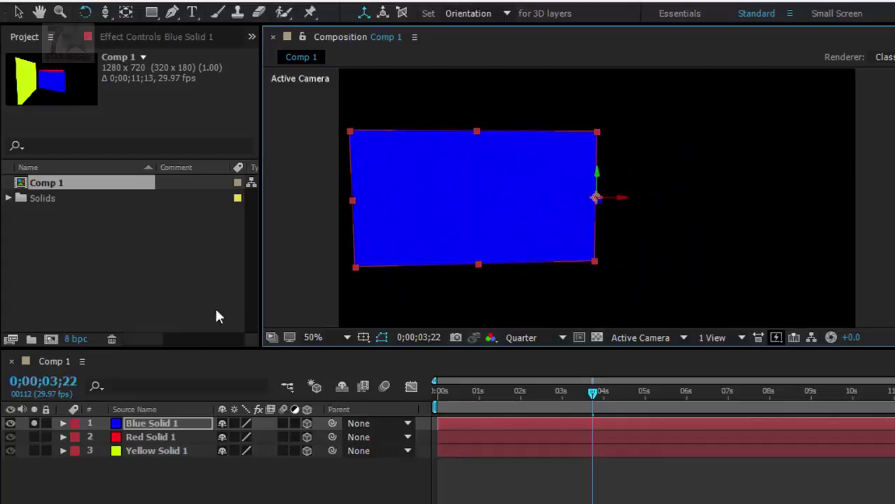
Solo only the red solid and move its anchor point to the middle of its top edge with the Pan Behind tool.
left_click(34, 437)
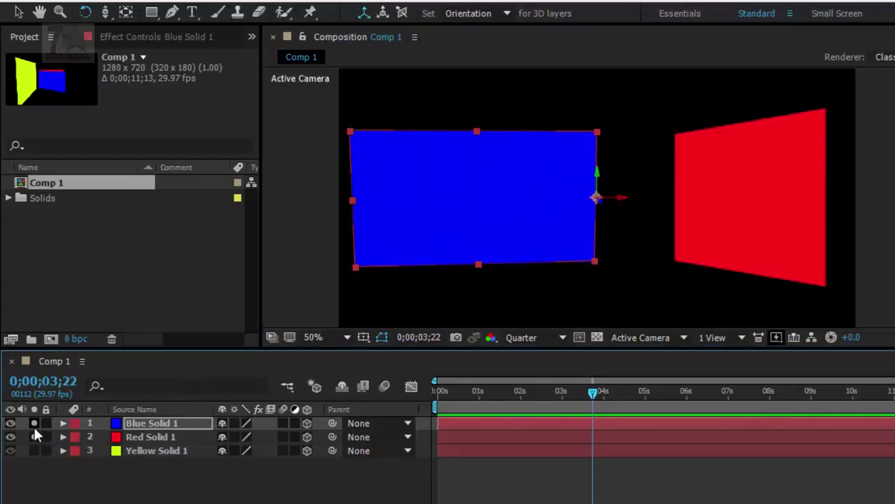
left_click(33, 423)
left_click(716, 180)
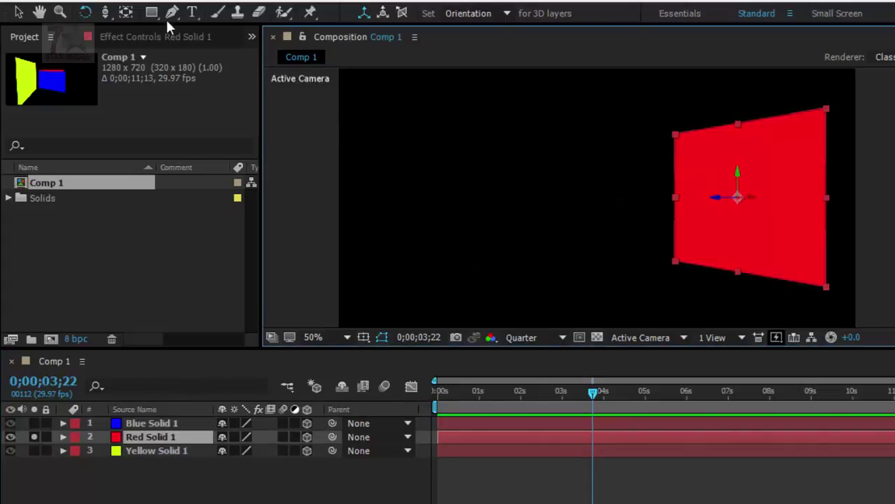
left_click(130, 9)
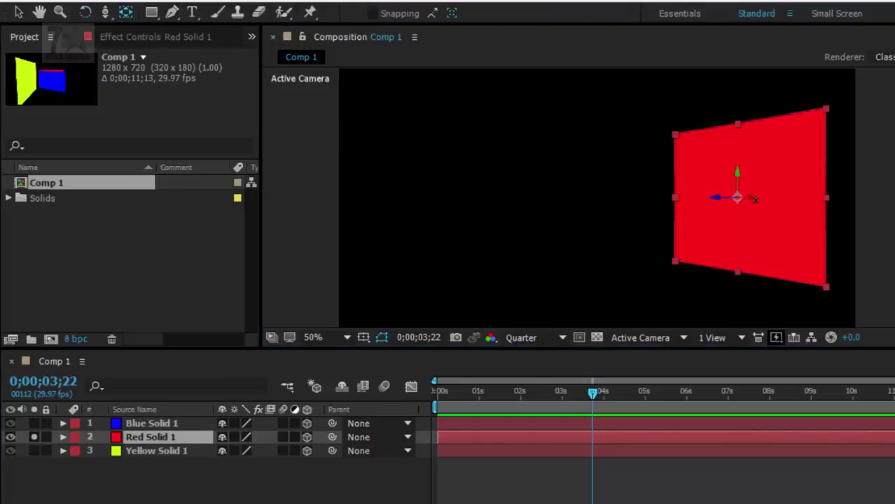
left_click_drag(736, 197, 737, 125)
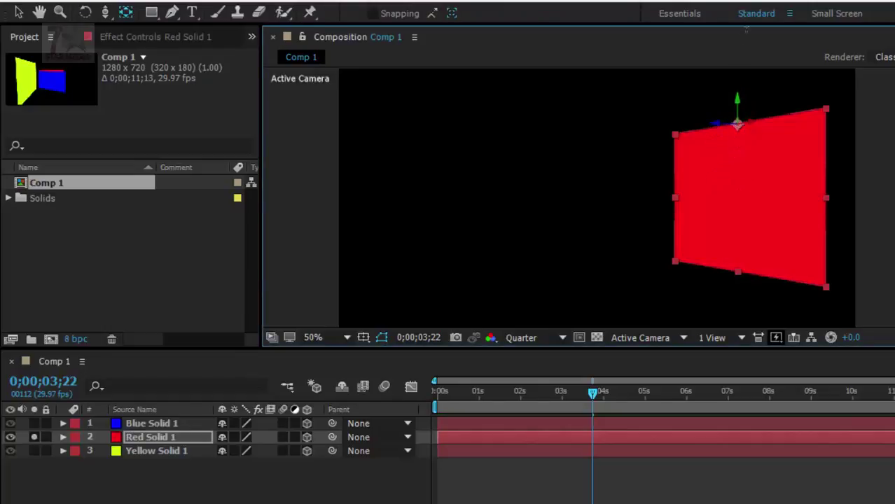
Rotate the red solid around its Y axis and swing it up around its X axis from the top-edge anchor point.
left_click(85, 12)
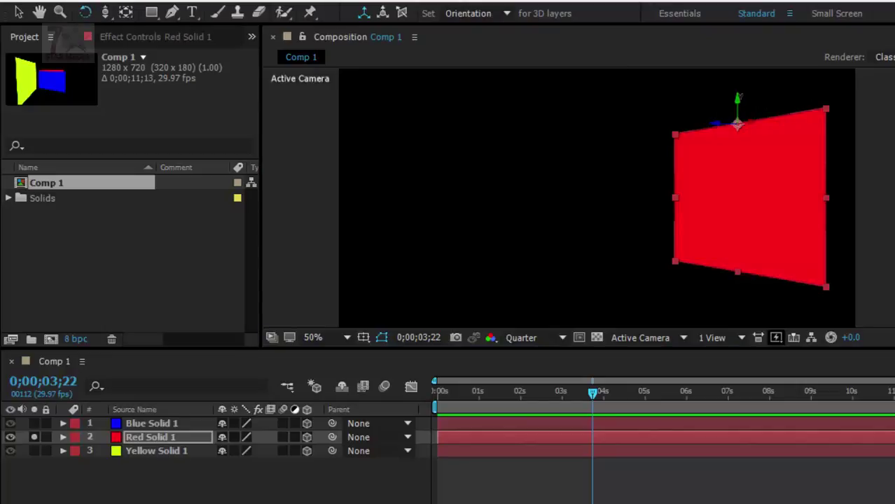
left_click_drag(749, 98, 611, 120)
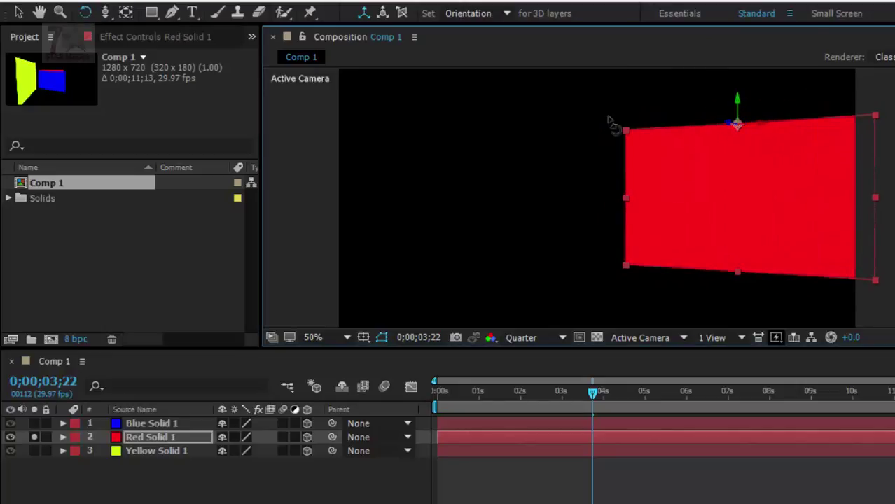
left_click_drag(761, 124, 759, 164)
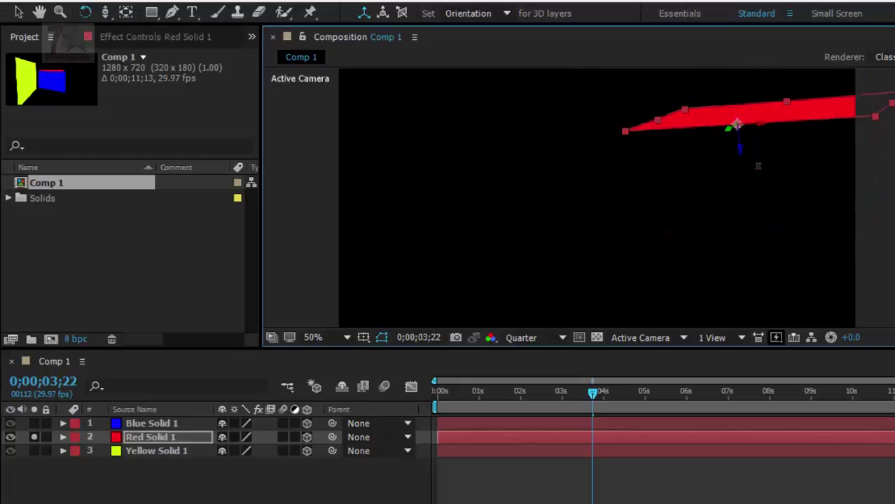
Solo only the blue solid and rotate it to an orientation of about 350.4°, 330.9°, 343.9°, ending at the first frame.
left_click(165, 413)
left_click(132, 421)
left_click_drag(672, 175, 353, 259)
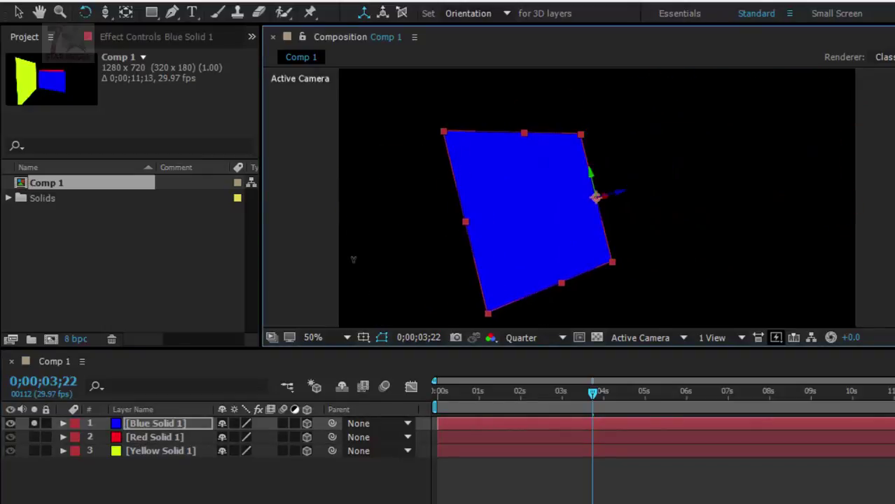
key("Home")
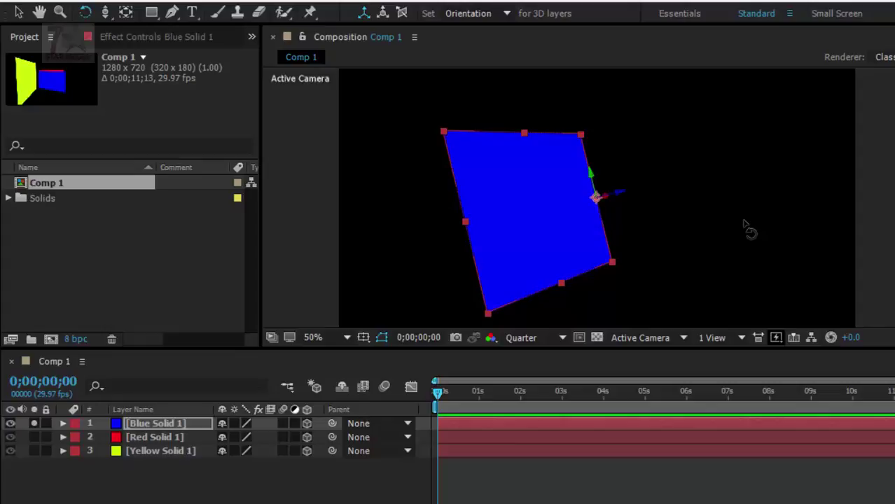
left_click_drag(590, 171, 508, 186)
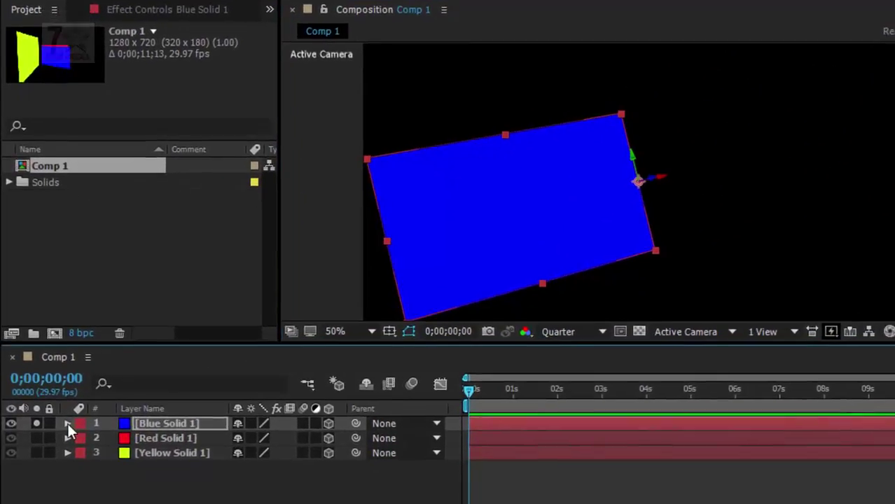
Show the blue solid's transform properties and set its Y Rotation to 14°.
left_click(68, 440)
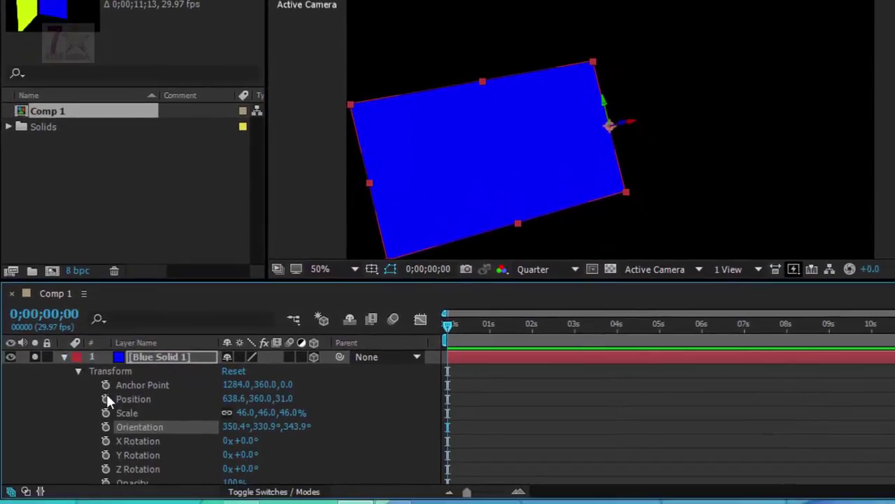
left_click(141, 455)
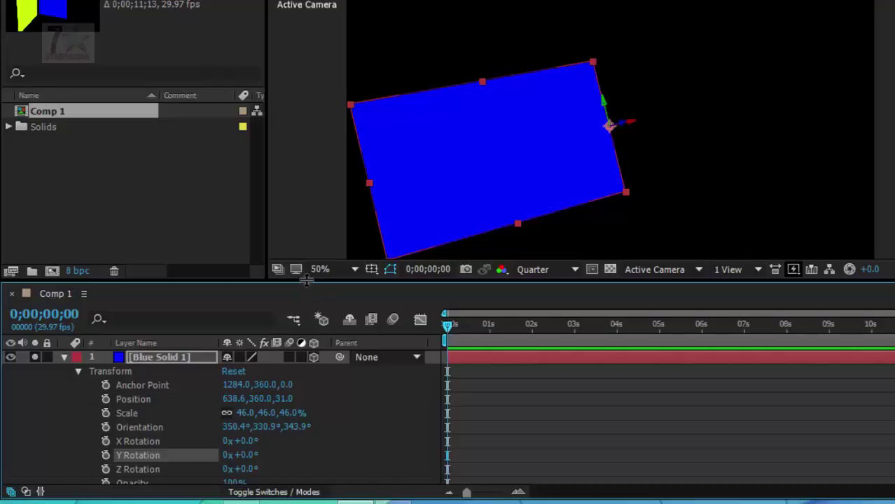
left_click_drag(246, 457, 289, 459)
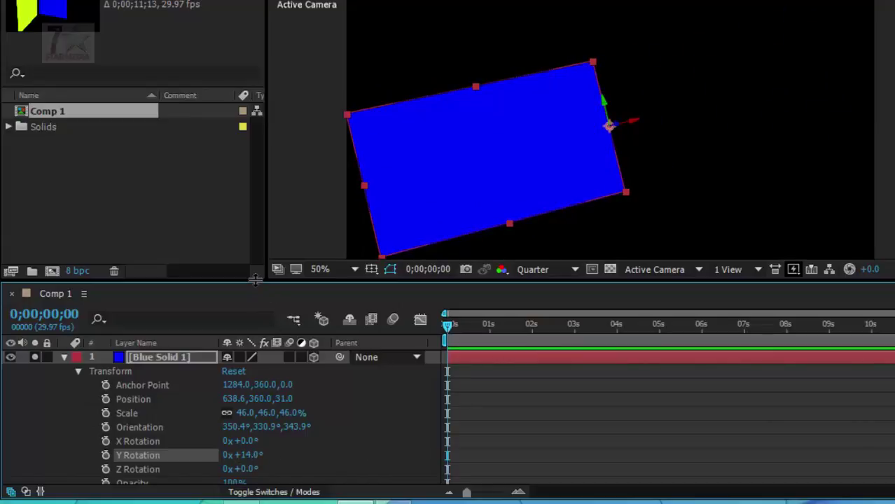
Add the expression time*90 to the blue solid's Y Rotation and play the preview of its spin.
left_click_drag(257, 278, 254, 219)
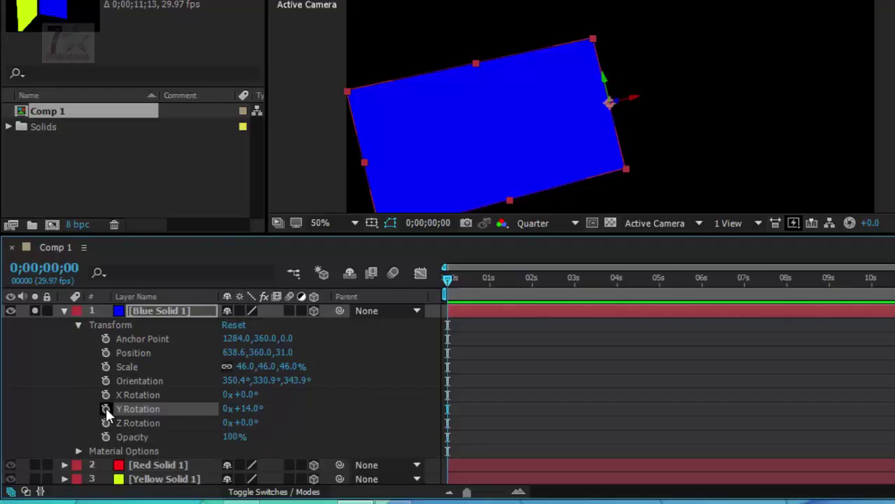
left_click(105, 411, "alt")
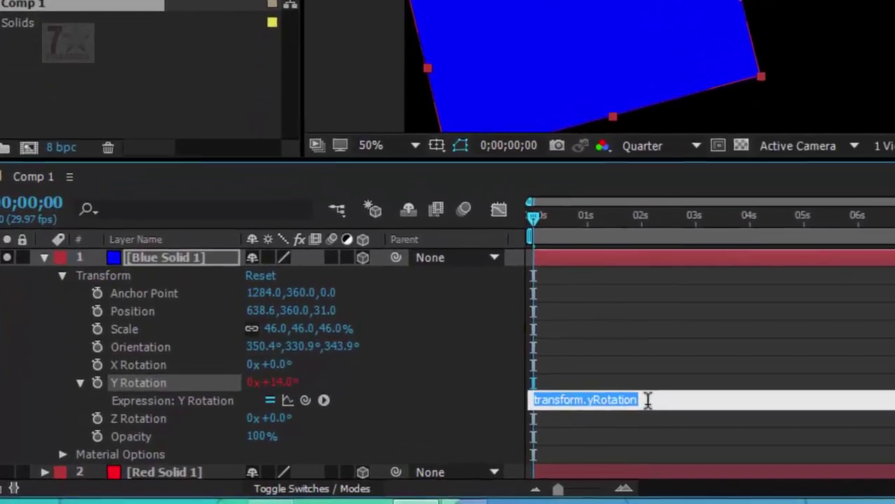
left_click(536, 422)
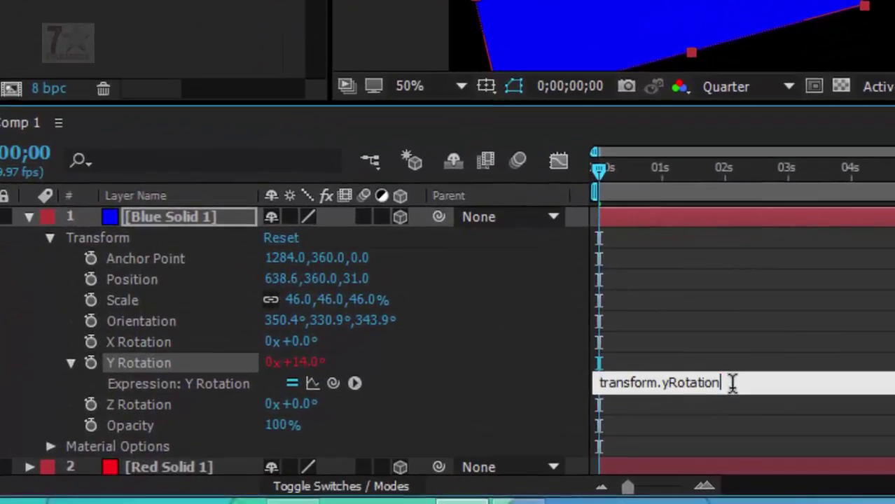
double_click(665, 383)
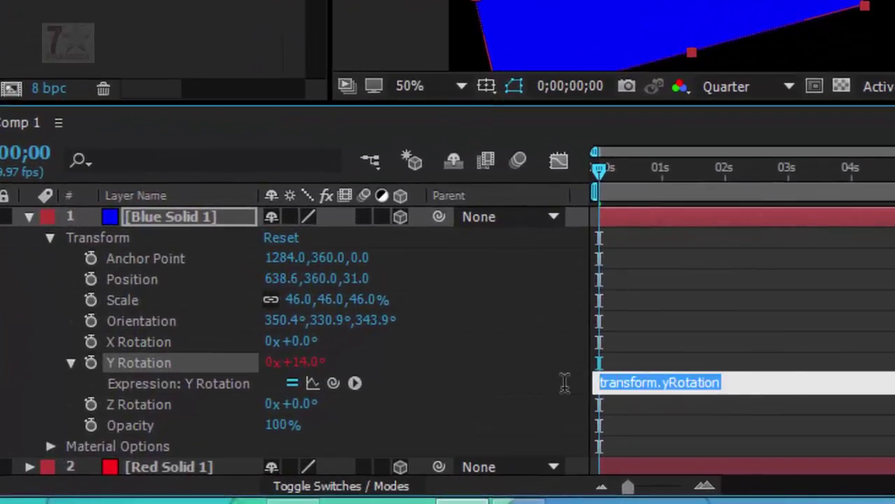
type("time")
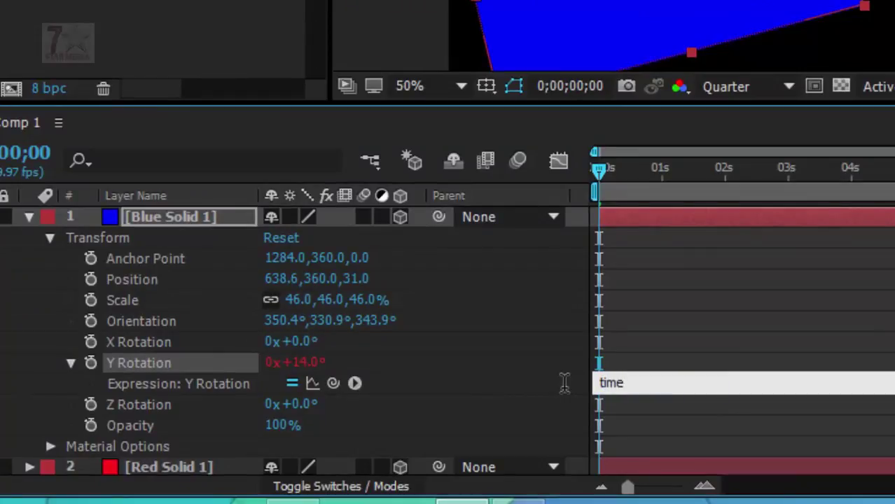
type("*90")
key("KP_Enter")
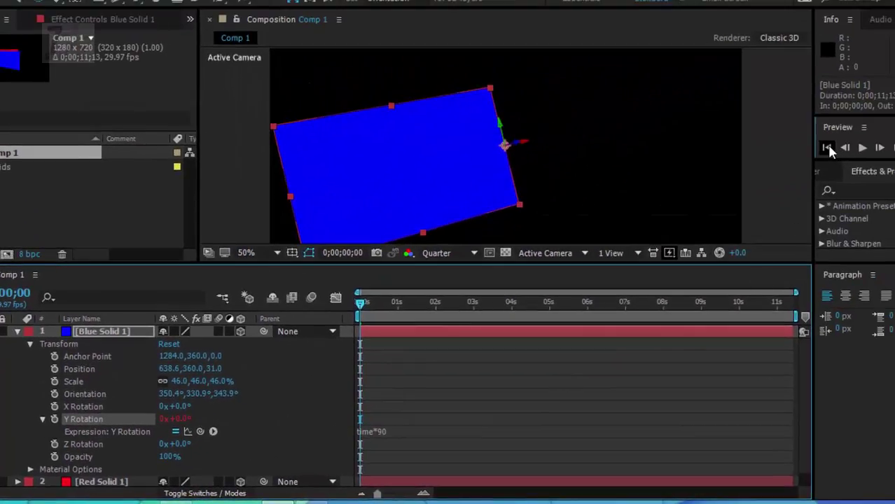
left_click(862, 148)
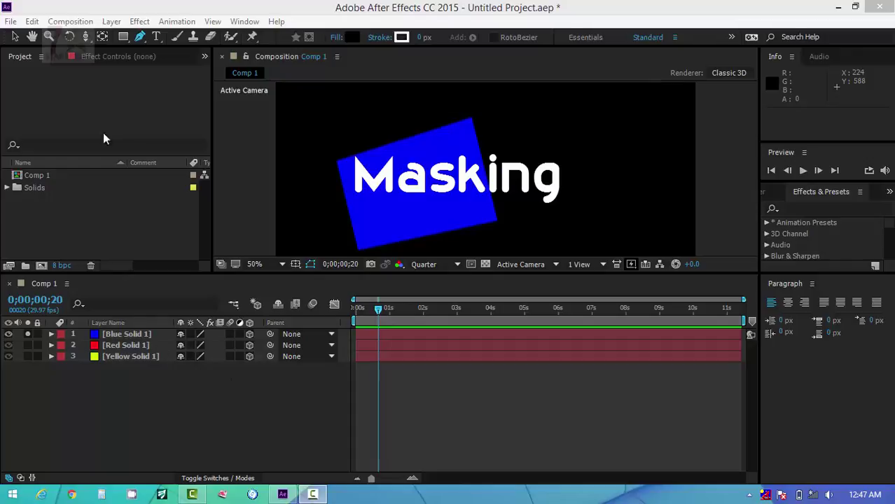
Create a new composition named Comp 2 with the HDV/HDTV 720 29.97 preset and a 0;00;30;00 duration.
left_click(72, 22)
left_click(95, 34)
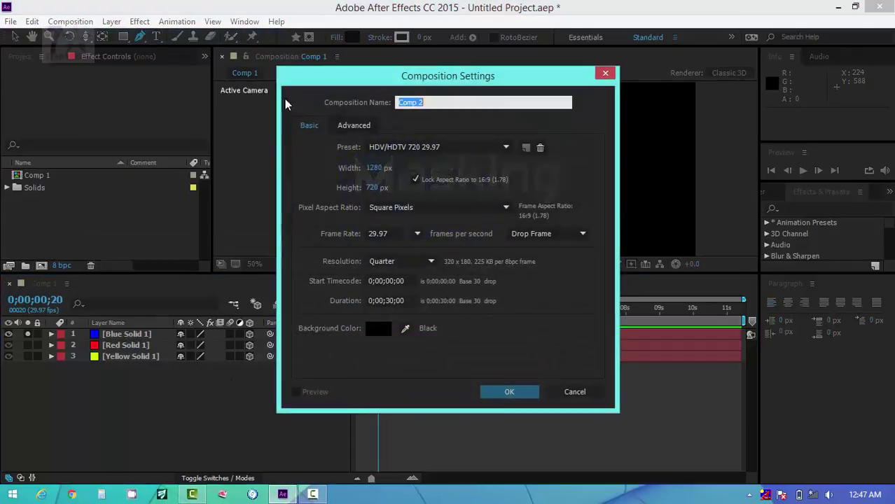
left_click(441, 129)
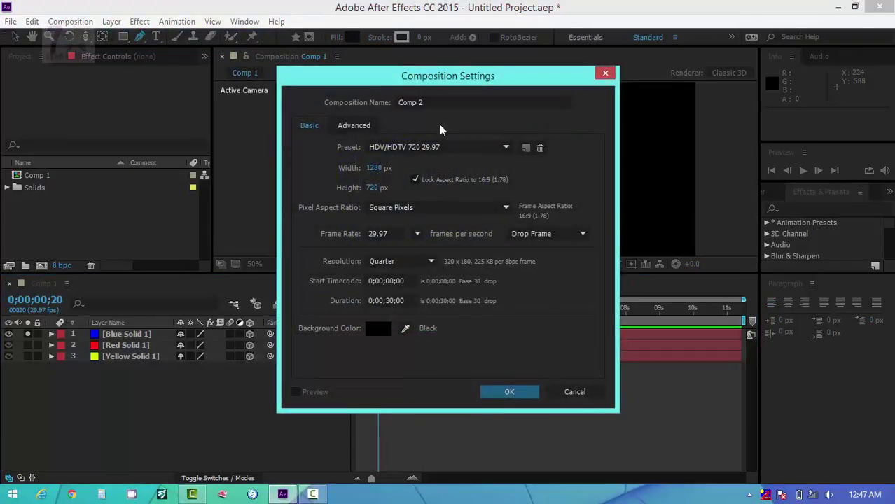
left_click(505, 391)
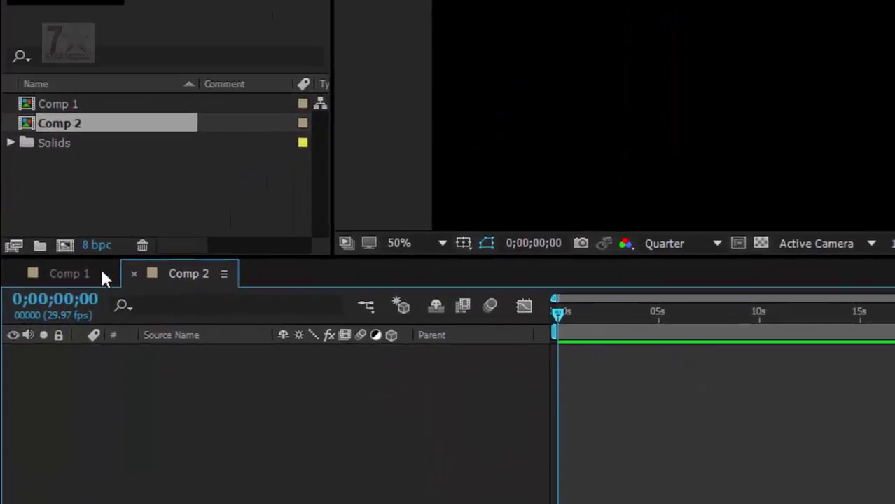
Switch between the two compositions, close Comp 1's timeline and reopen it from the project, ending in Comp 2.
left_click(69, 273)
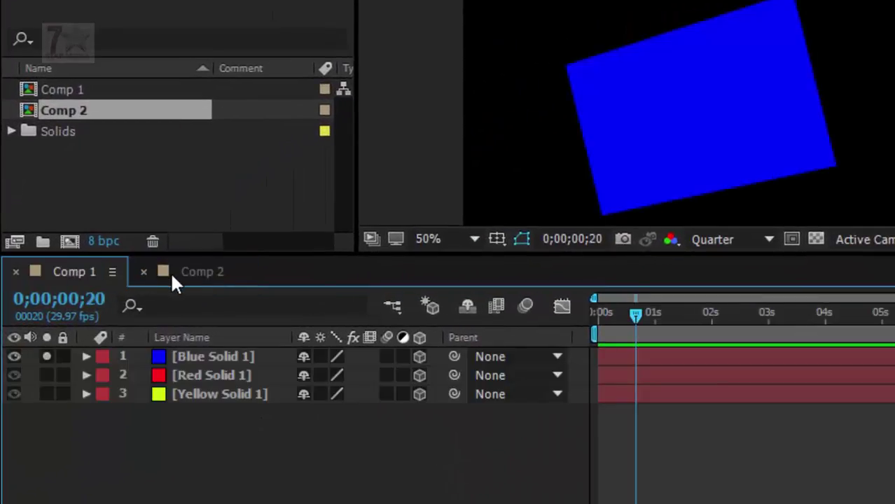
left_click(171, 276)
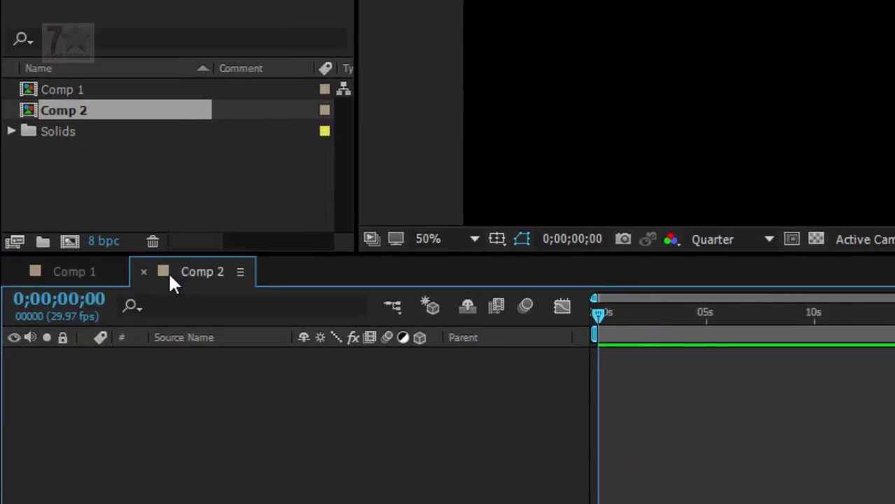
left_click(50, 277)
left_click(15, 271)
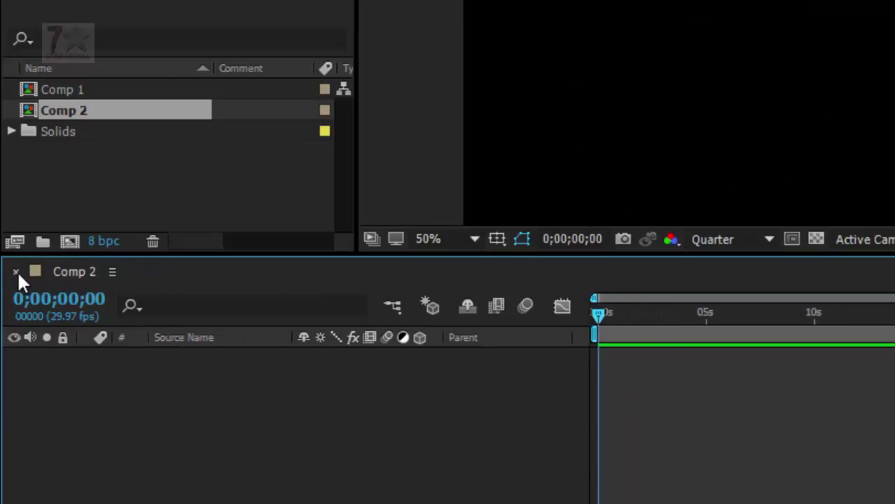
double_click(62, 89)
left_click(78, 271)
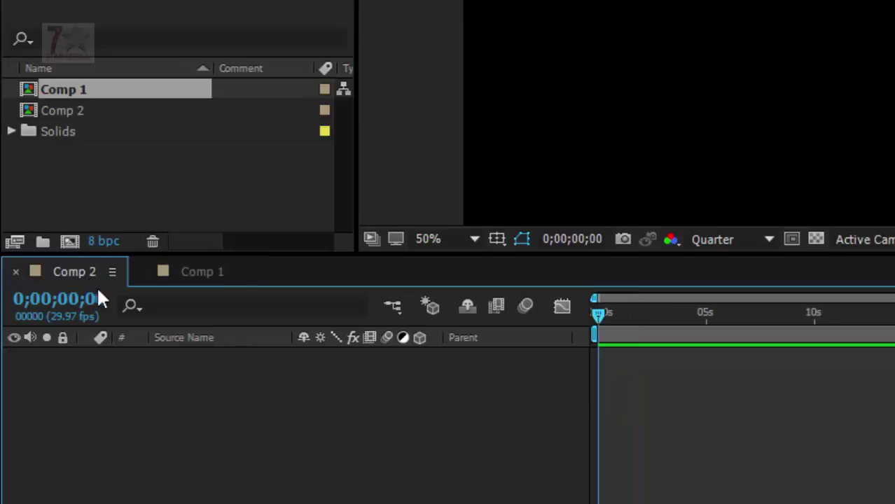
Add a red 1280 x 720 px solid layer to Comp 2.
right_click(195, 392)
mouse_move(401, 179)
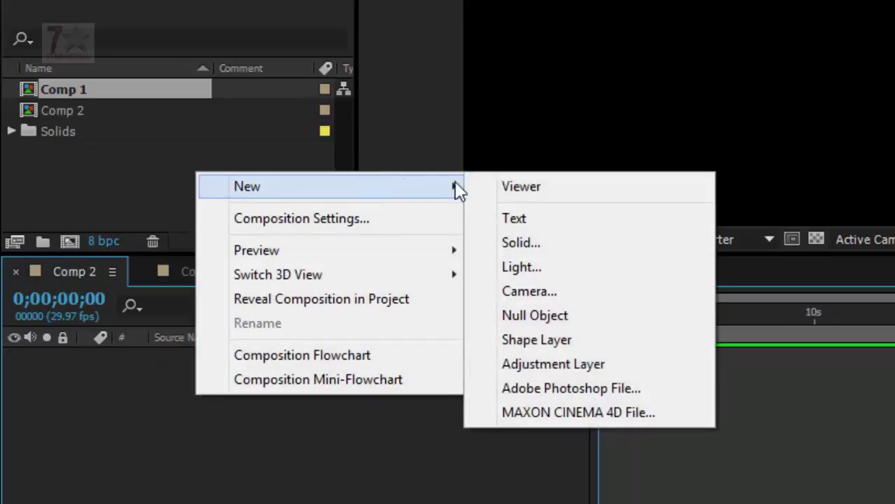
left_click(541, 248)
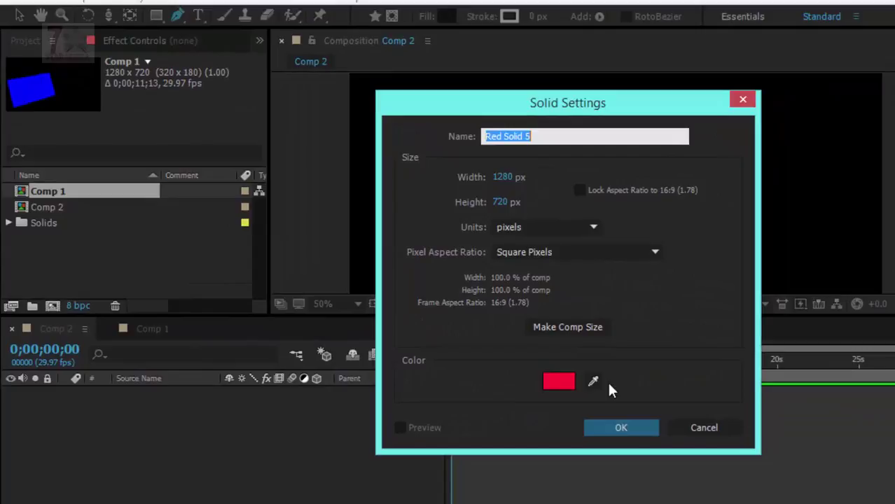
left_click(616, 427)
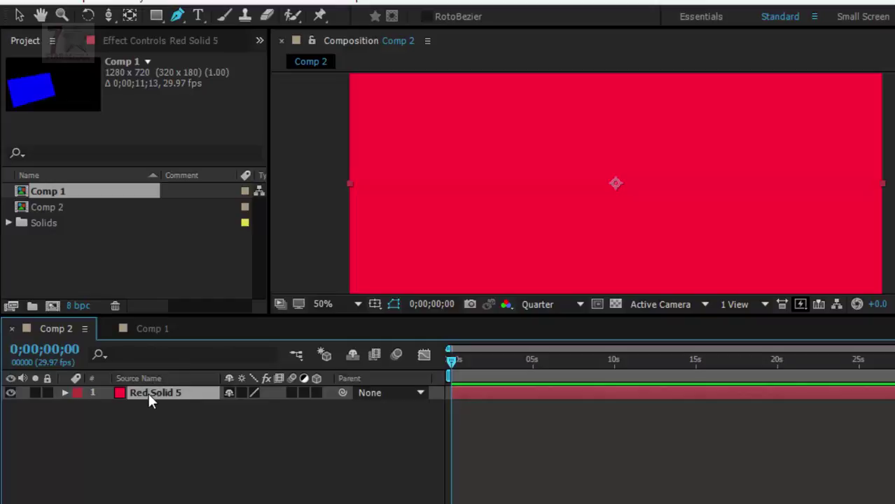
Draw a closed, C-shaped mask of twelve straight-edged points on the red solid with the Pen tool.
left_click(179, 23)
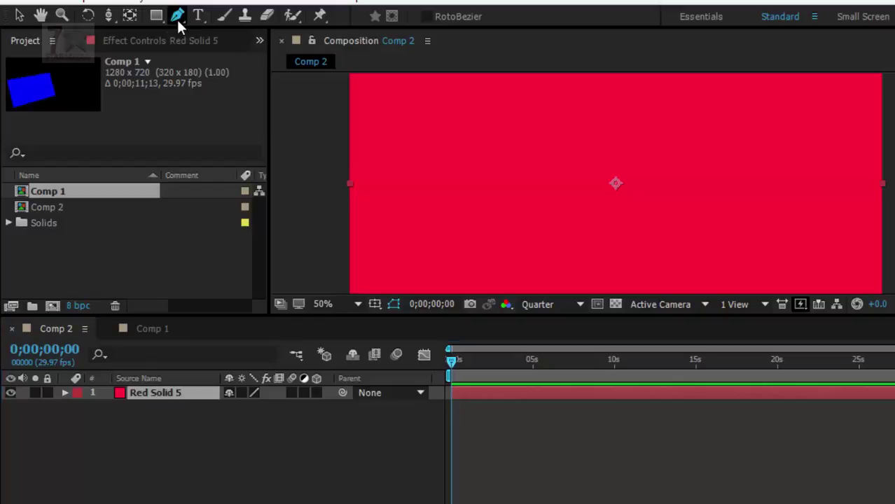
left_click(436, 198)
left_click(446, 142)
left_click(532, 145)
left_click(564, 156)
left_click(553, 172)
left_click(478, 165)
left_click(493, 197)
left_click(547, 208)
left_click(568, 230)
left_click(503, 245)
left_click(476, 221)
left_click(470, 202)
left_click(435, 199)
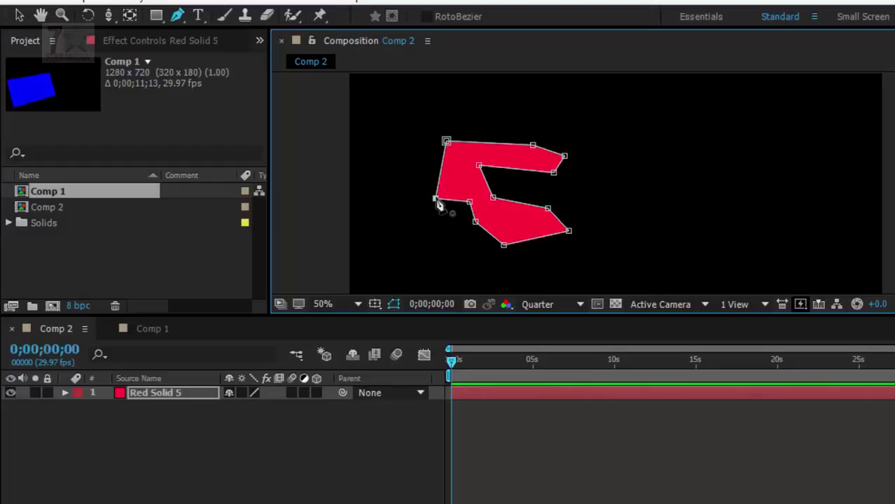
Expand the red solid's Mask 1 properties and show the composition over the transparency grid.
left_click(65, 393)
left_click(80, 407)
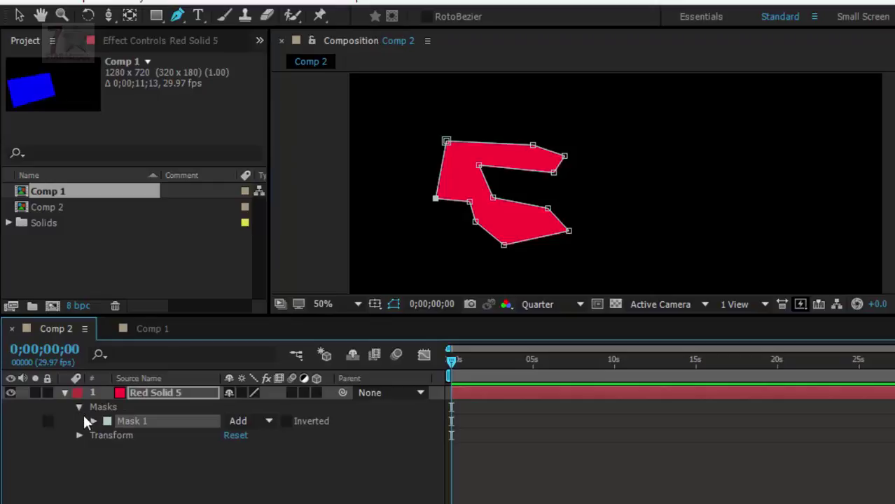
left_click(92, 423)
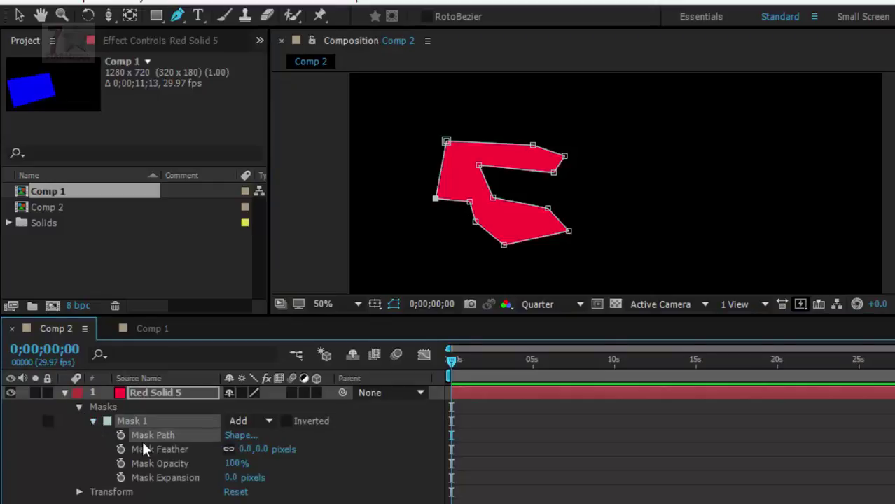
left_click(616, 304)
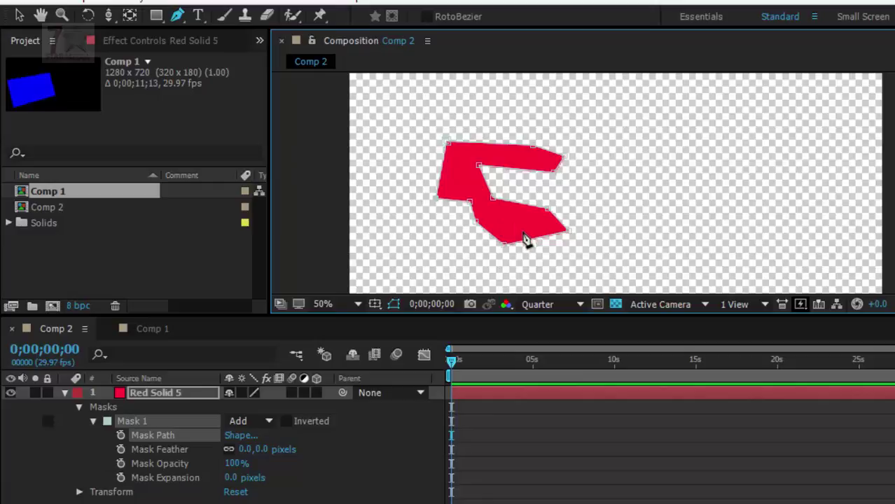
left_click(615, 306)
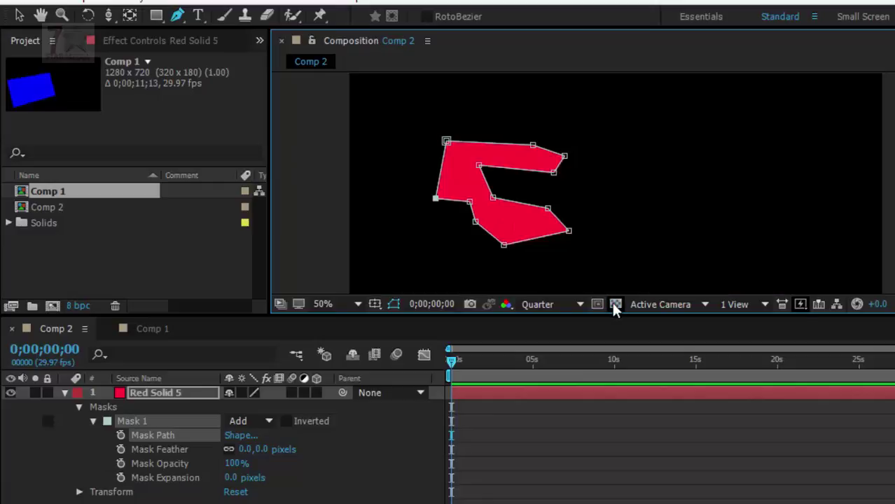
left_click(615, 305)
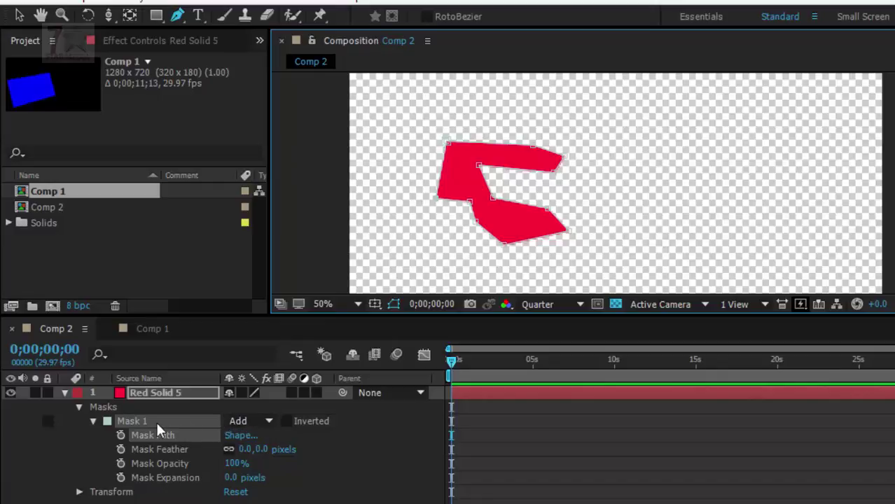
Try the Subtract mode on Mask 1 and set it back to Add.
left_click(266, 424)
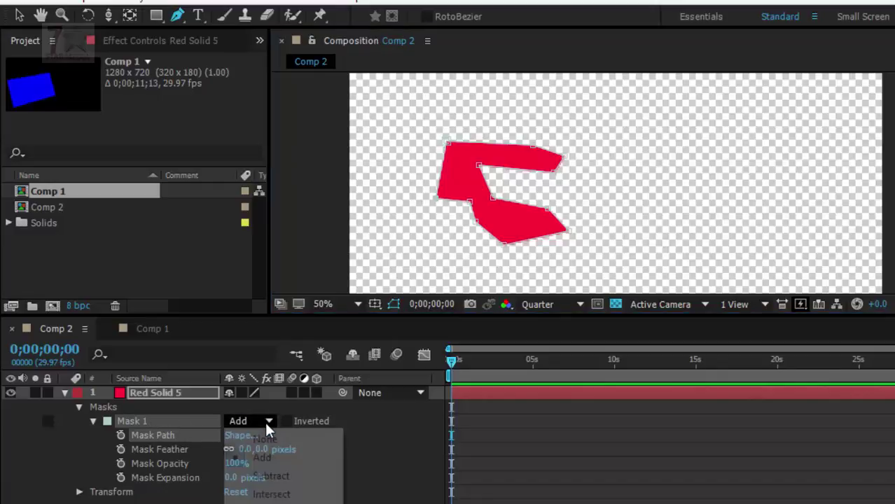
left_click(273, 476)
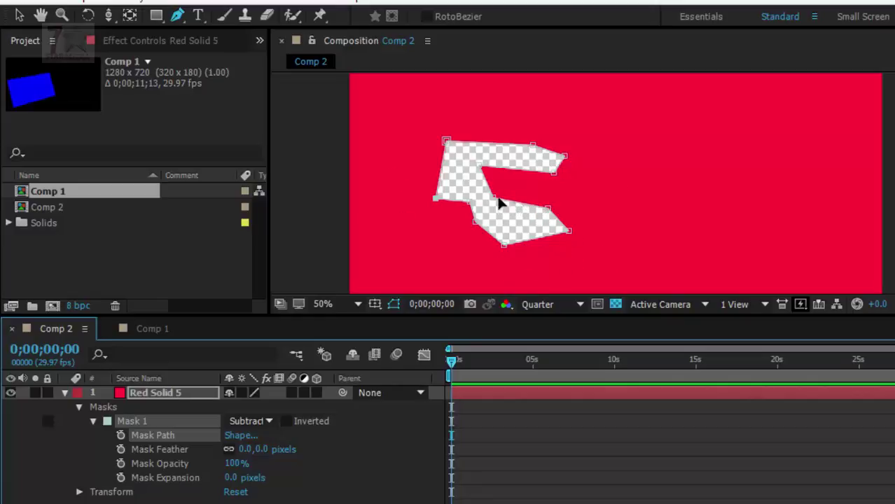
left_click(259, 424)
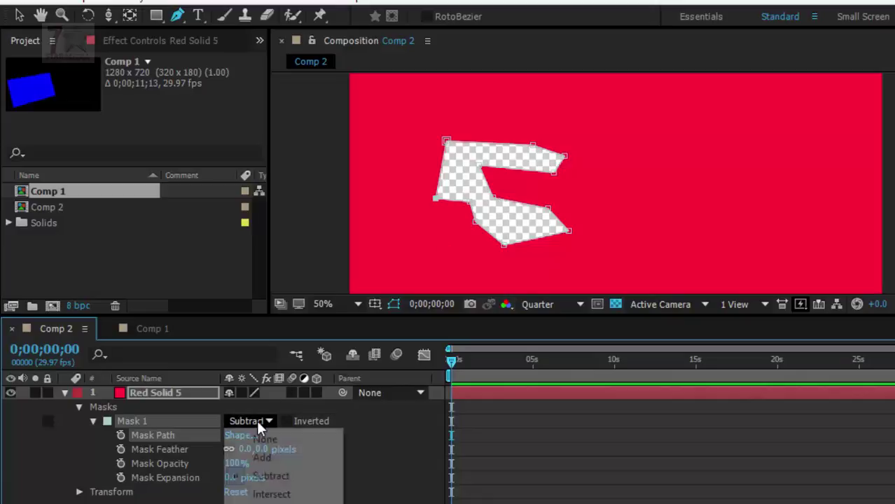
left_click(269, 459)
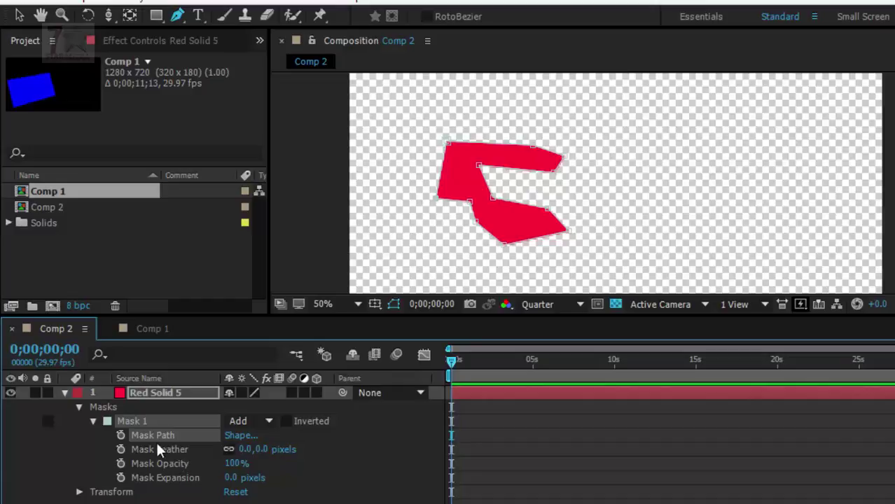
Keyframe the Mask Path at the first frame, then at 0;00;01;17 stretch two inner and upper mask points far out to the right.
left_click(121, 436)
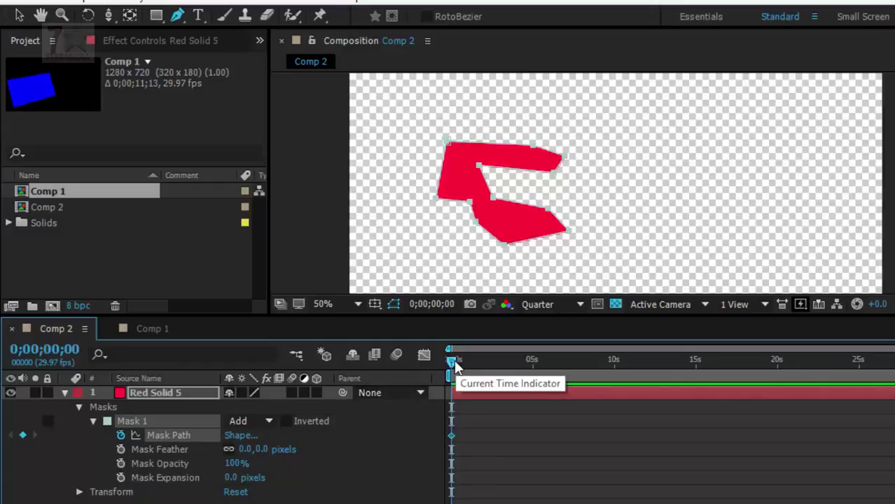
left_click_drag(453, 359, 479, 362)
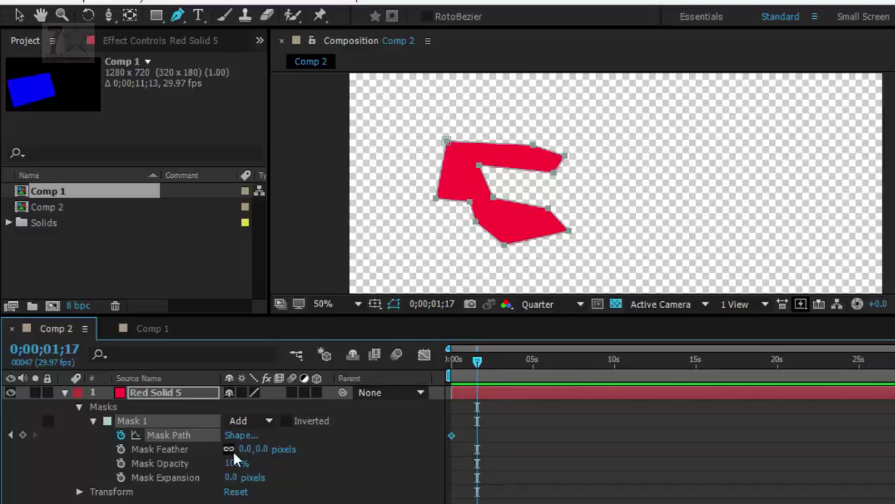
left_click(175, 479)
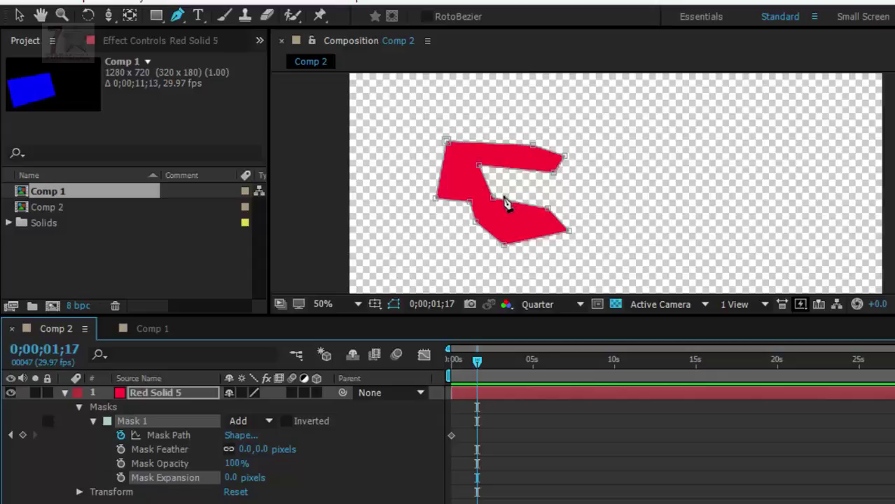
left_click_drag(516, 197, 750, 177)
left_click_drag(564, 162, 708, 105)
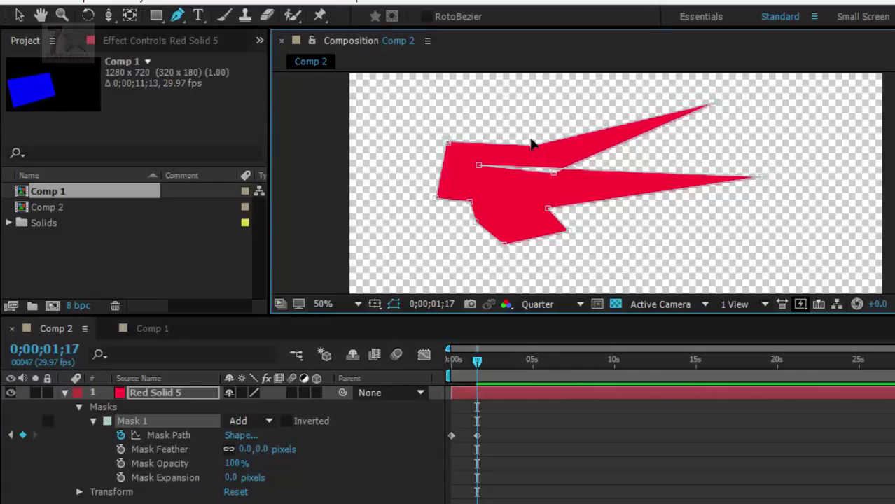
left_click(559, 160)
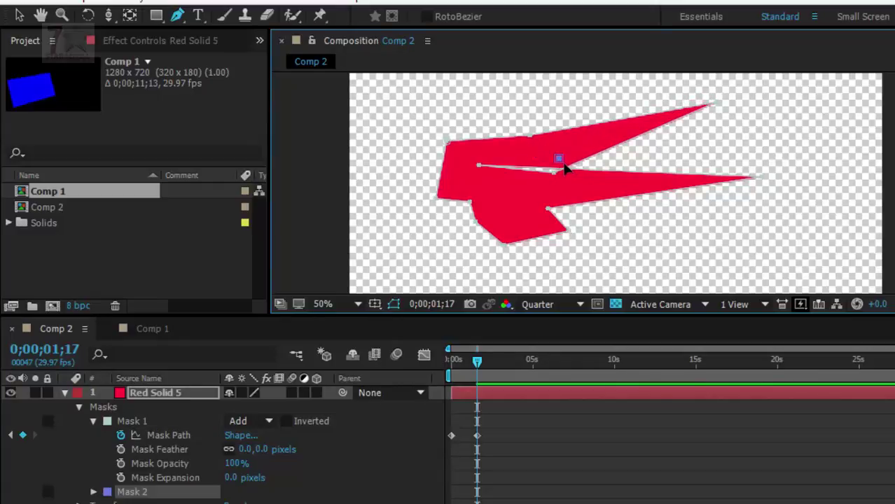
left_click(544, 194)
left_click(138, 494)
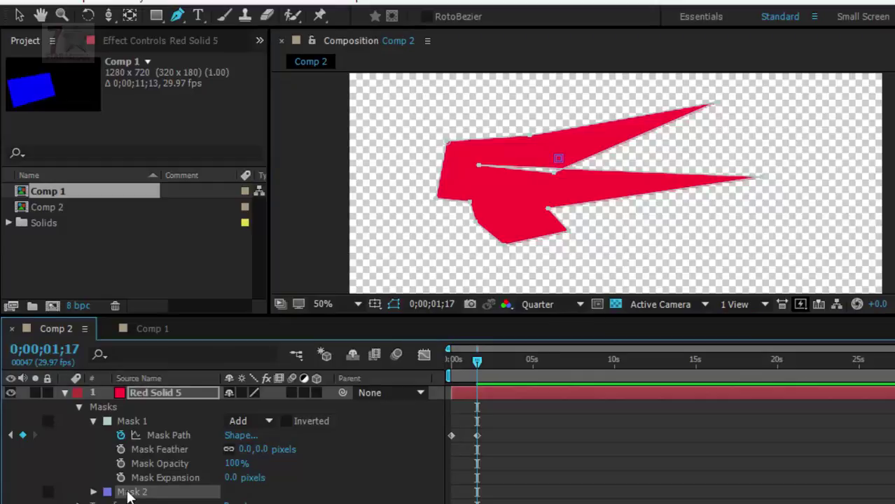
key("Delete")
left_click(149, 479)
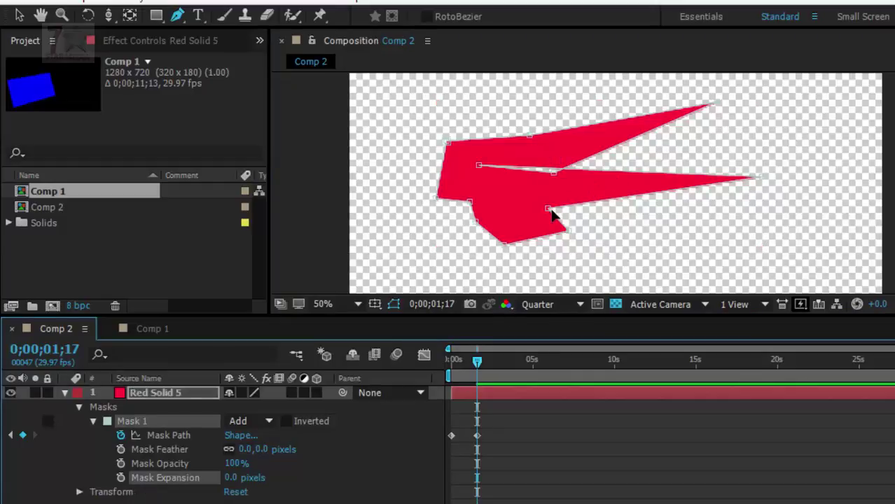
At 0;00;01;17, reshape the mask by moving the lower inner arm points outward and the notch and upper-corner points inward.
left_click_drag(549, 209, 623, 197)
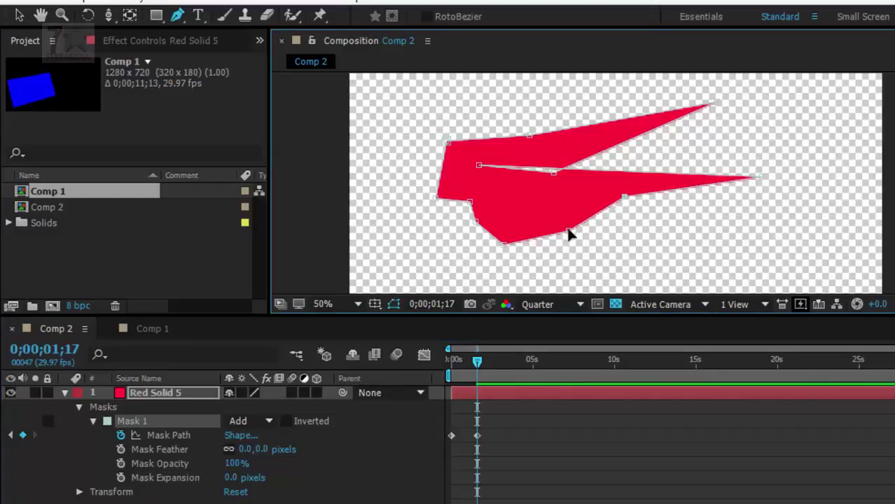
left_click_drag(554, 173, 604, 149)
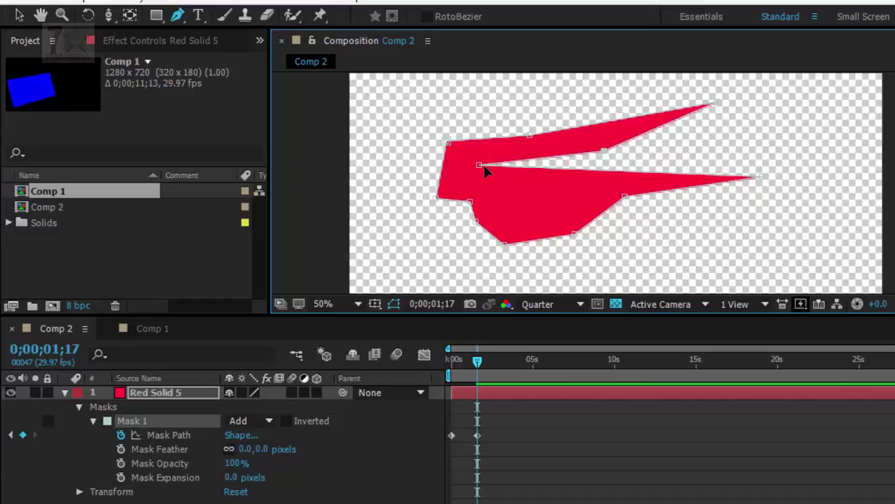
mouse_move(480, 166)
left_mouse_down()
mouse_move(502, 196)
mouse_move(478, 183)
left_mouse_up()
left_click_drag(449, 145, 461, 166)
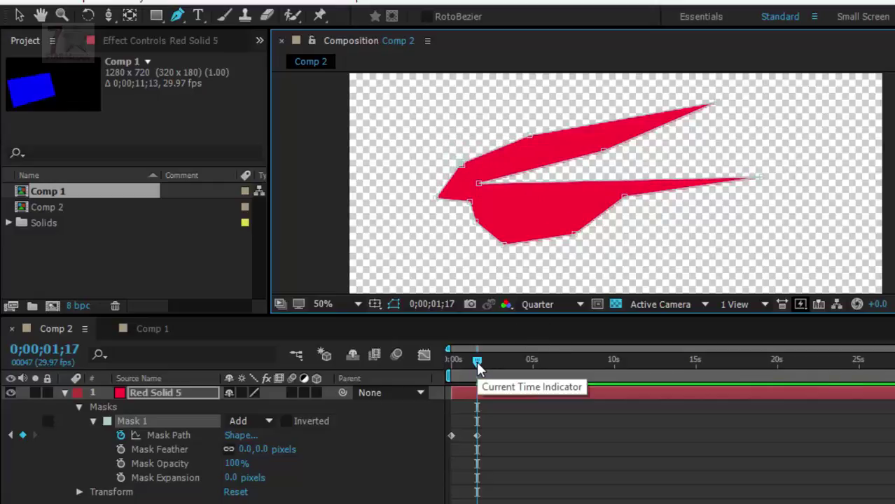
Scrub between the Mask Path keyframes, end the work area just past the second keyframe, and preview the morphing mask.
mouse_move(477, 363)
left_mouse_down()
mouse_move(438, 371)
mouse_move(471, 367)
left_mouse_up()
left_click(336, 476)
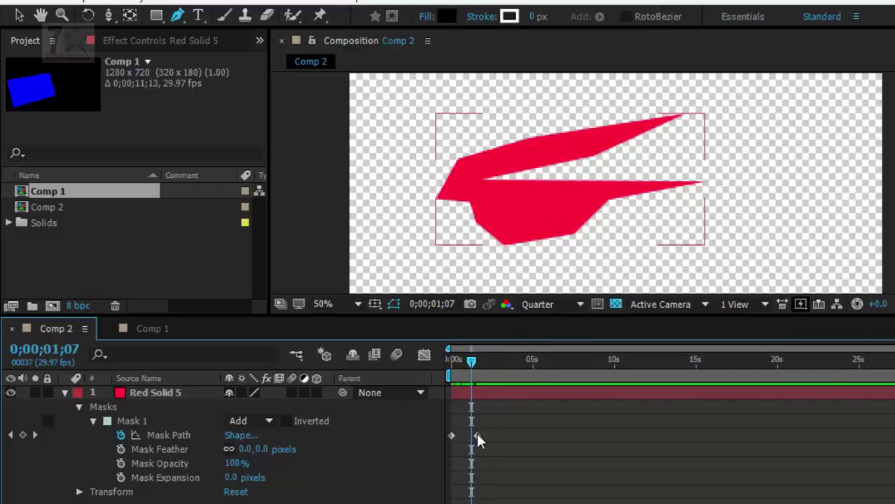
left_click(479, 377)
mouse_move(472, 365)
left_mouse_down()
mouse_move(448, 367)
mouse_move(478, 371)
mouse_move(443, 370)
mouse_move(470, 375)
mouse_move(443, 373)
mouse_move(481, 376)
left_mouse_up()
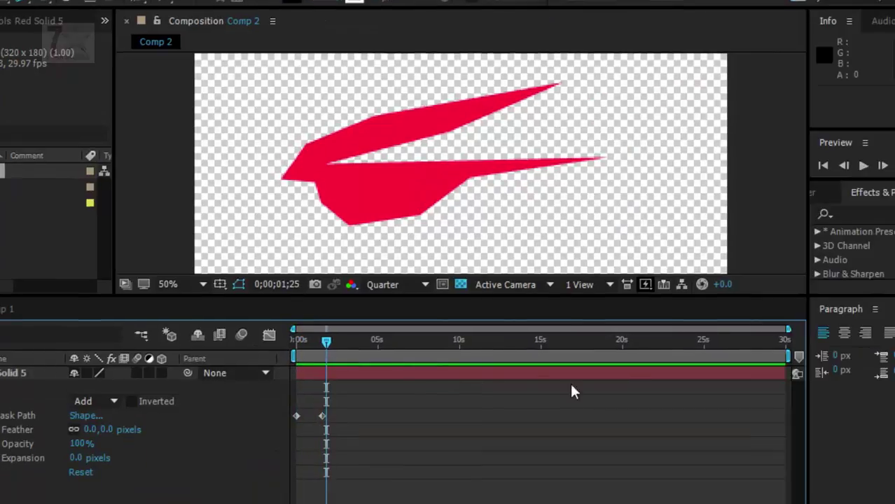
left_click_drag(787, 357, 334, 374)
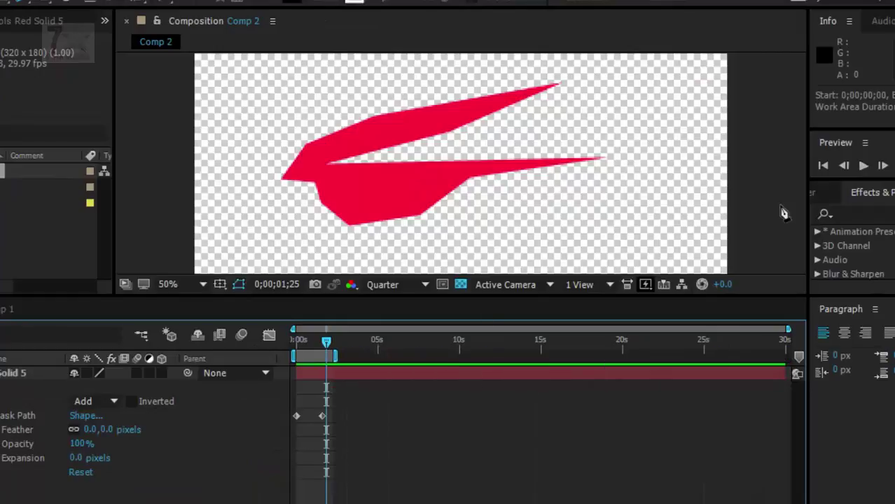
left_click(867, 171)
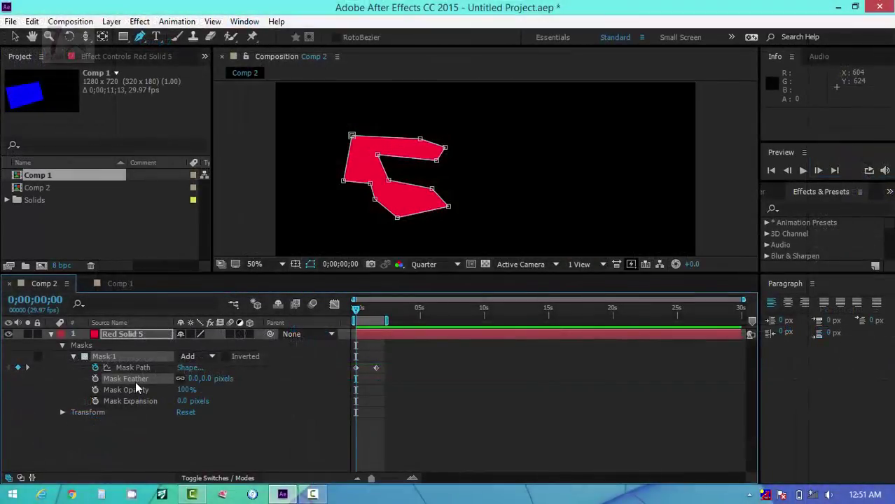
Set Mask 1's Mask Feather to 36 pixels and deselect the layer to view the softened edges.
left_click(172, 433)
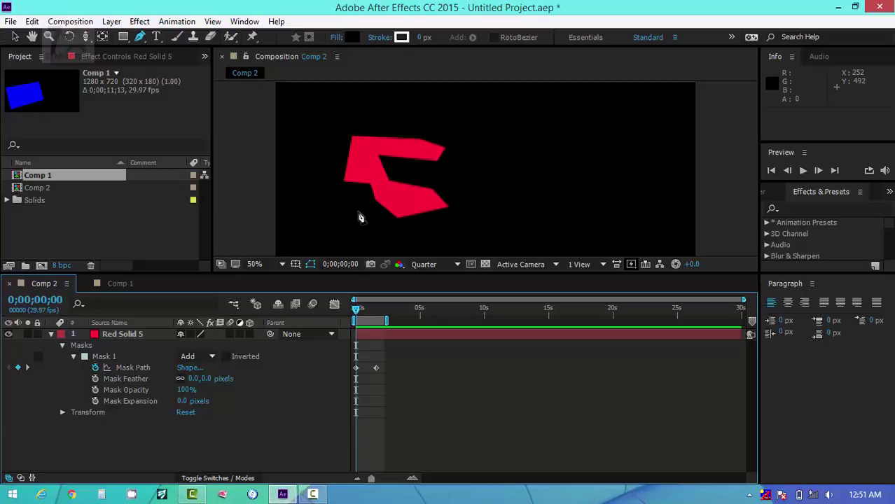
left_click(277, 304)
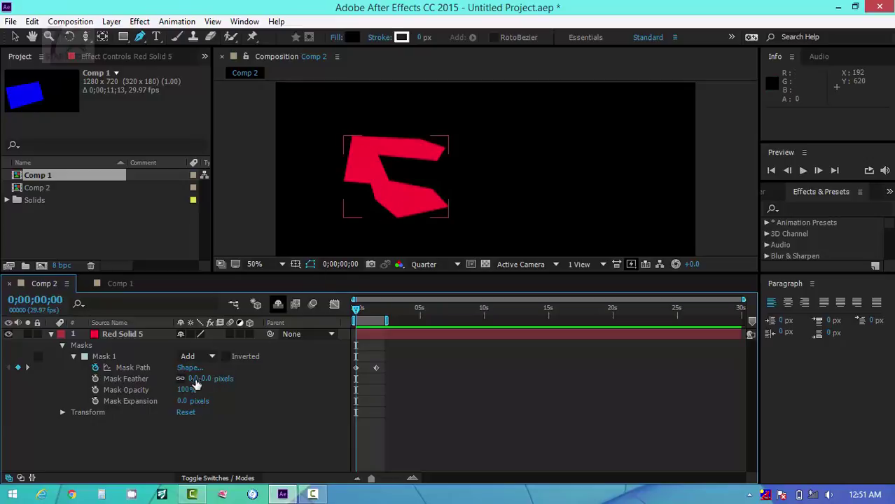
left_click(139, 383)
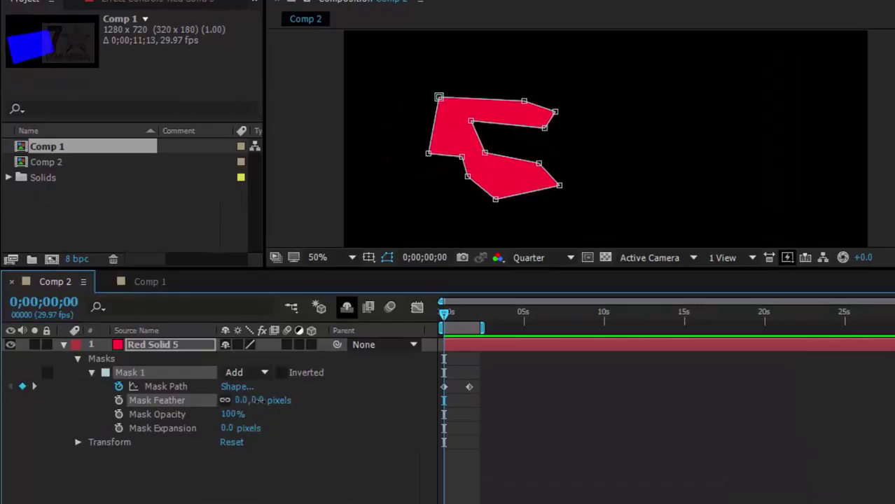
left_click_drag(258, 400, 290, 403)
left_click(250, 495)
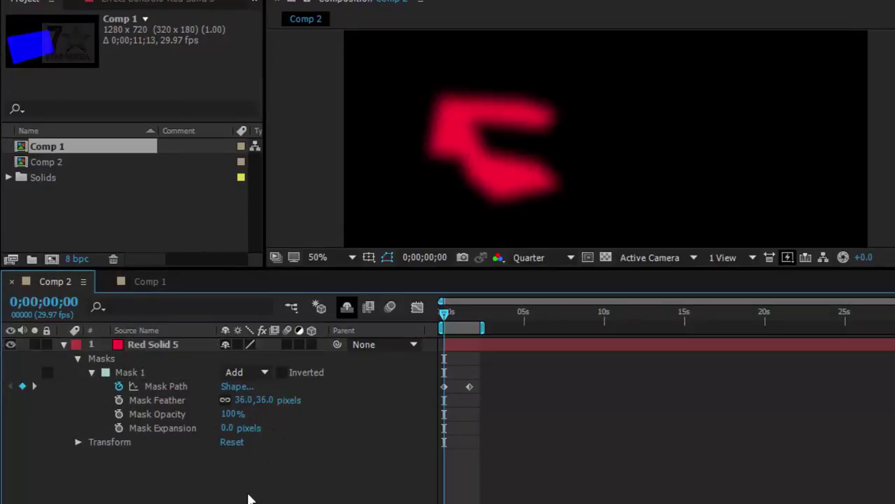
Show the composition over the transparency grid and raise Mask 1's Mask Feather to 88 pixels.
left_click(605, 257)
left_click(239, 361)
left_click_drag(268, 400, 302, 405)
left_click(245, 498)
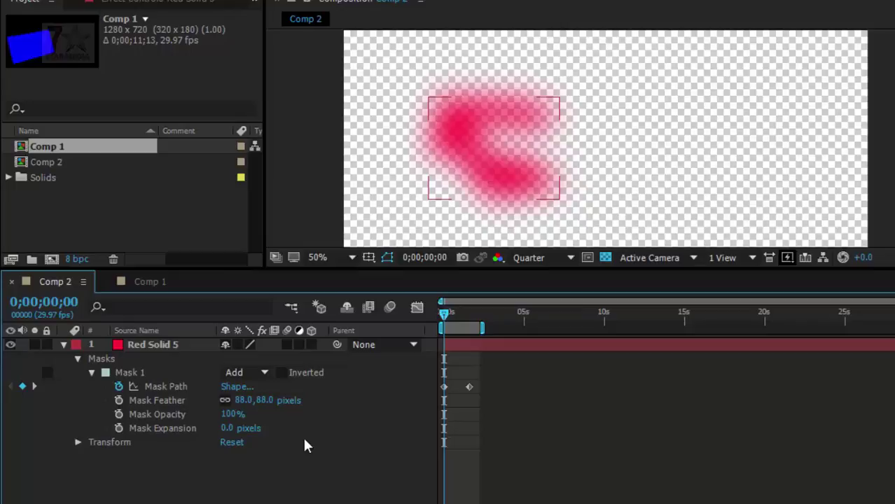
Set Mask 1's Mask Feather back to 0 pixels on the red solid.
left_click(194, 412)
key("ctrl+t")
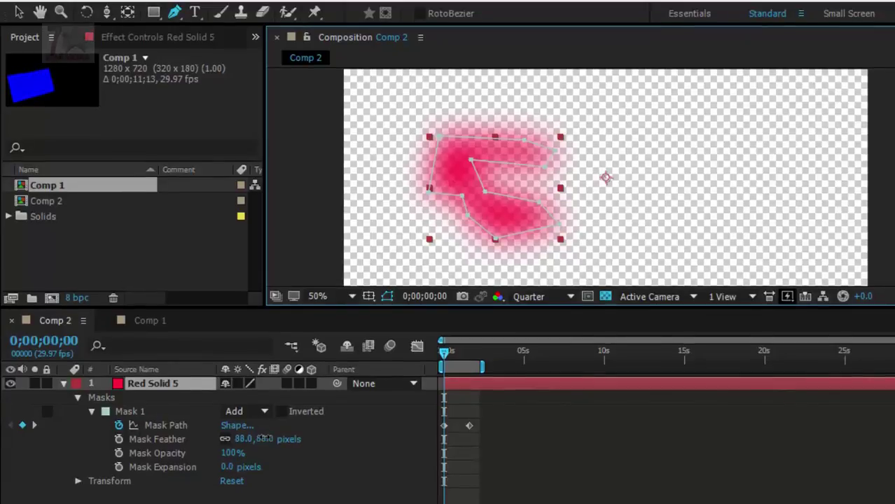
left_click_drag(265, 425, 204, 425)
left_click(185, 425)
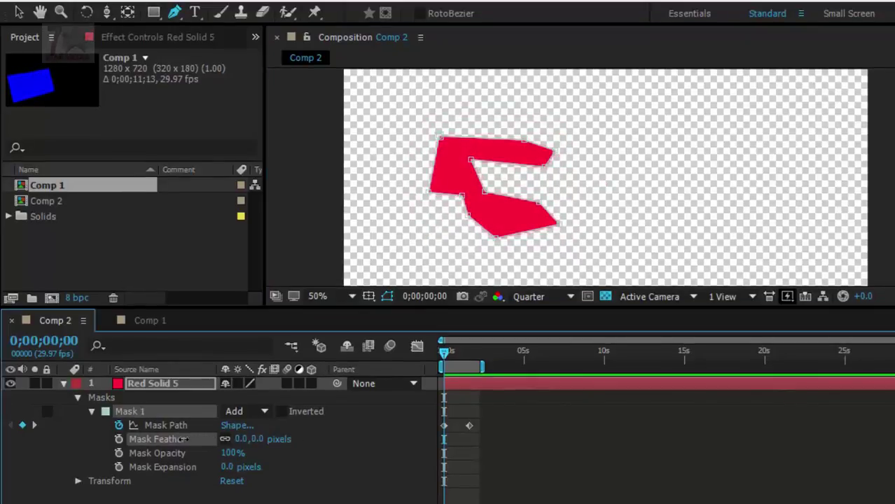
left_click(143, 485)
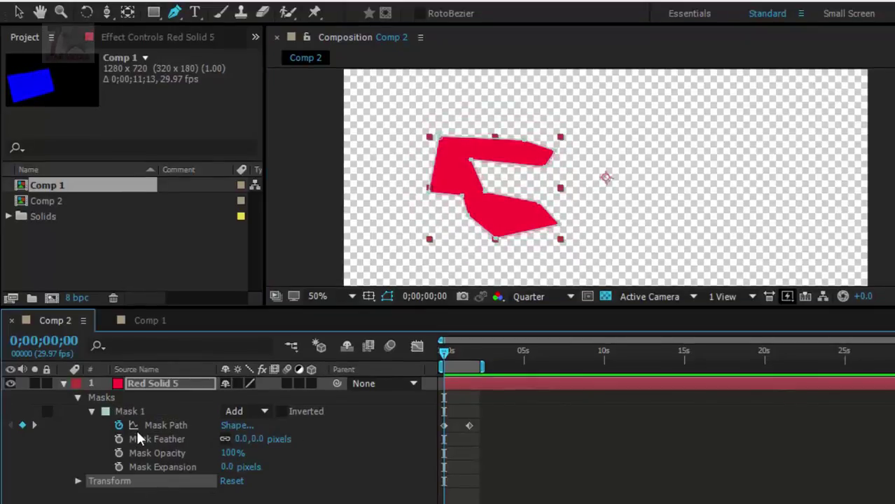
Draw a second closed, five-point mask with the Pen tool on the red solid, to the right of the C-shaped mask.
left_click(105, 399)
left_click(175, 12)
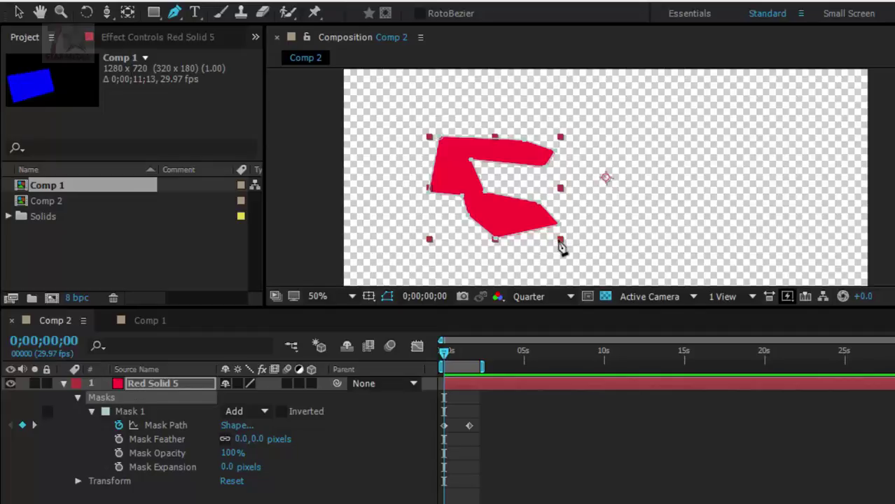
left_click(668, 142)
left_click(779, 138)
left_click(767, 197)
left_click(694, 229)
left_click(654, 206)
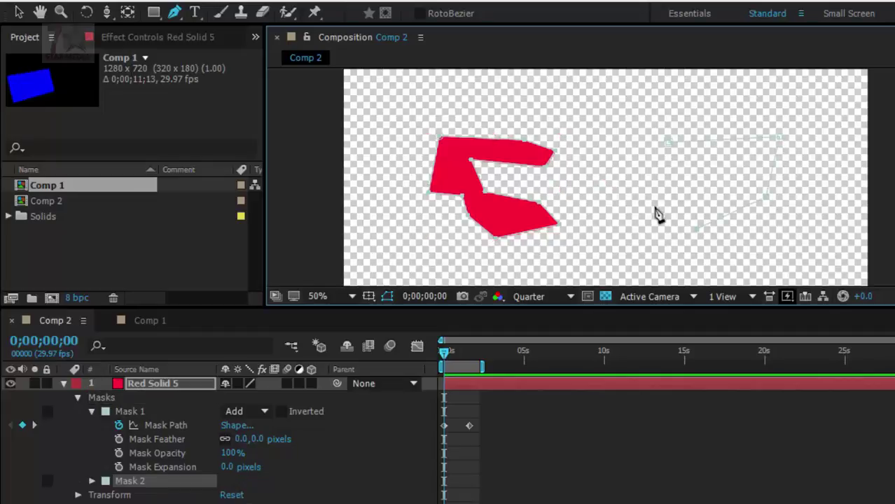
left_click(669, 143)
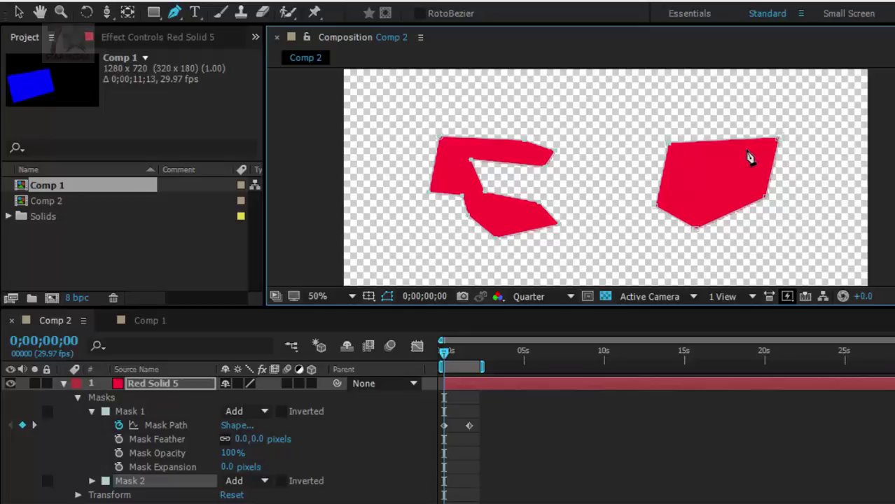
key("v")
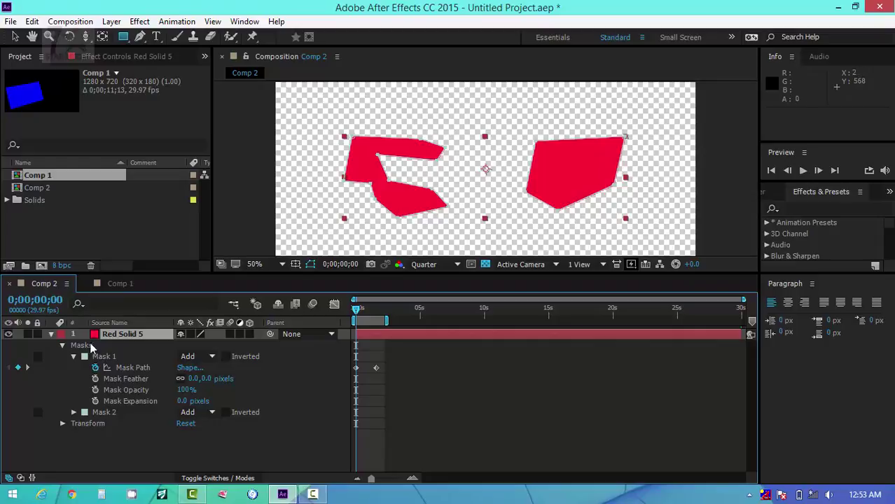
Draw a rounded-rectangle mask about 300 by 110 pixels on the red solid above the C-shaped mask and select it.
left_click(124, 334)
left_click_drag(123, 36, 186, 53)
left_click_drag(321, 96, 421, 133)
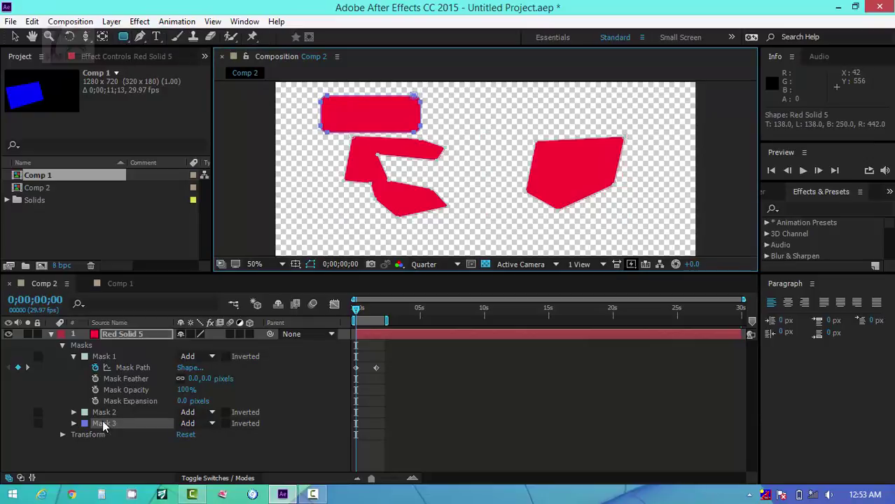
left_click(104, 424)
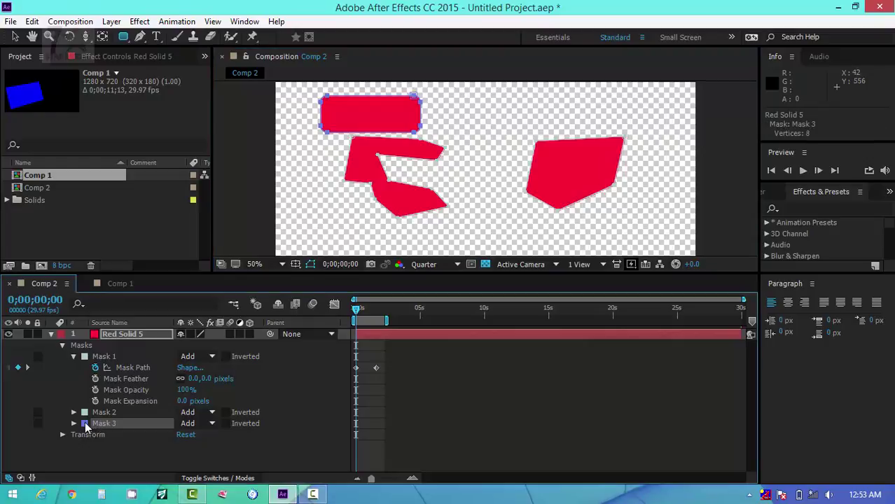